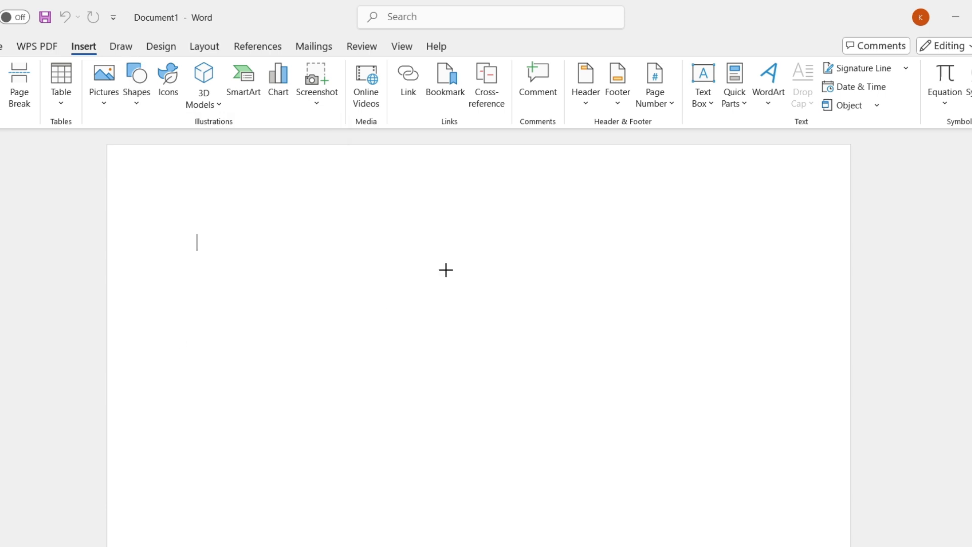
Draw a donut shape about 6 cm across and add gold outlined WordArt reading "A V M HIGH SCHOOL FARIDABAD DELHI"
left_click_drag(354, 222, 569, 435)
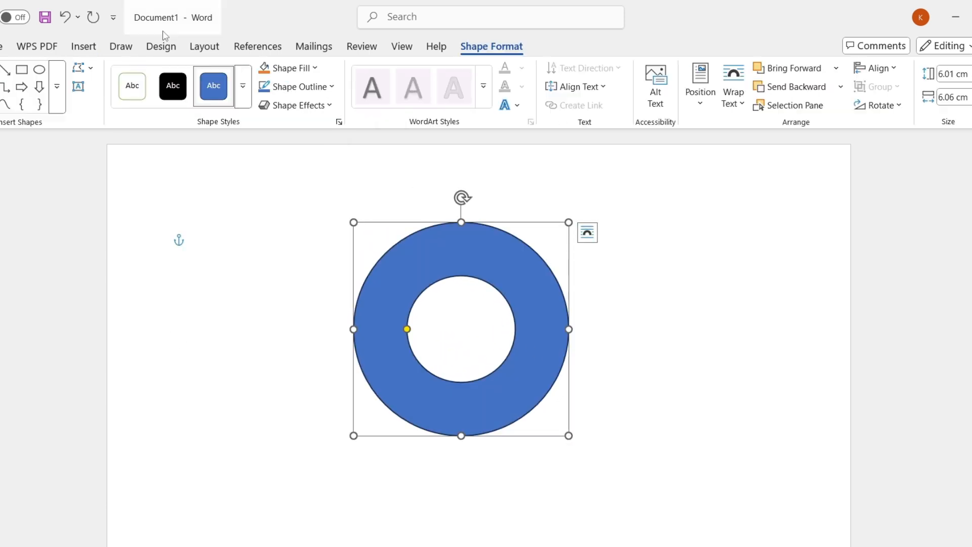
left_click(84, 46)
left_click(782, 102)
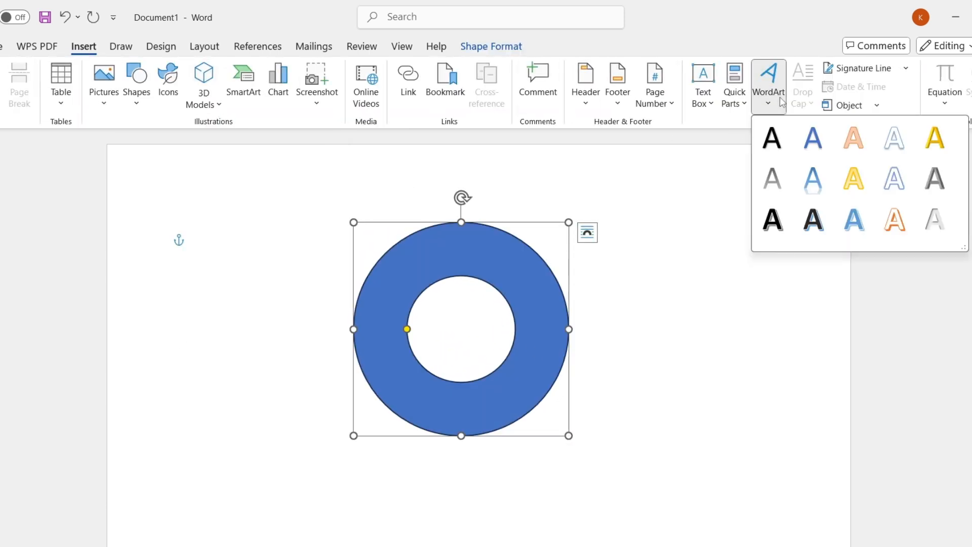
left_click(863, 193)
key("Delete")
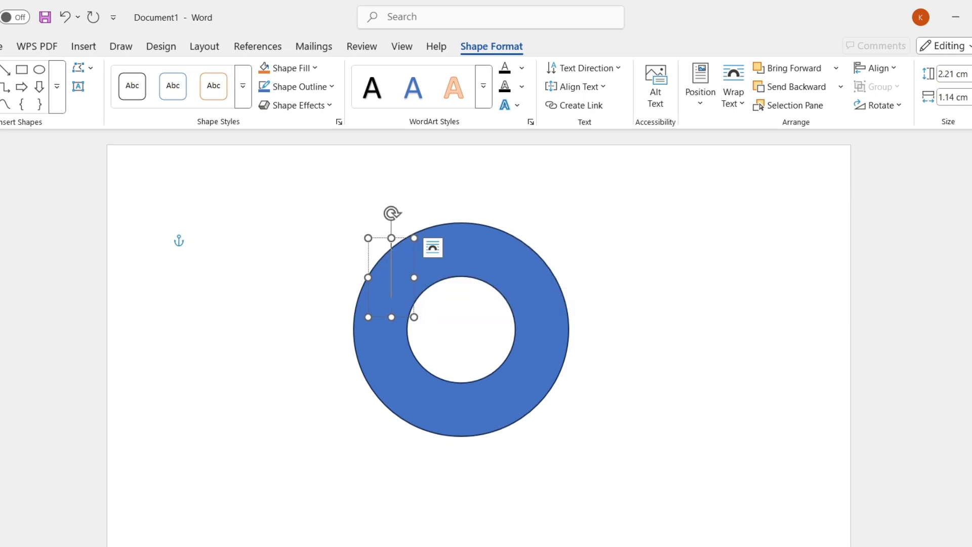
type("A V M H")
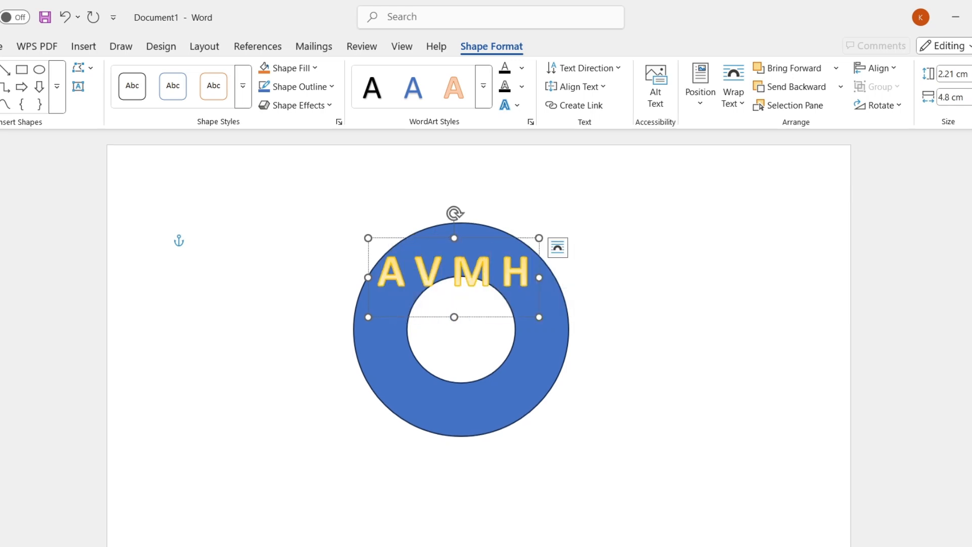
type("IGH SCHOOL")
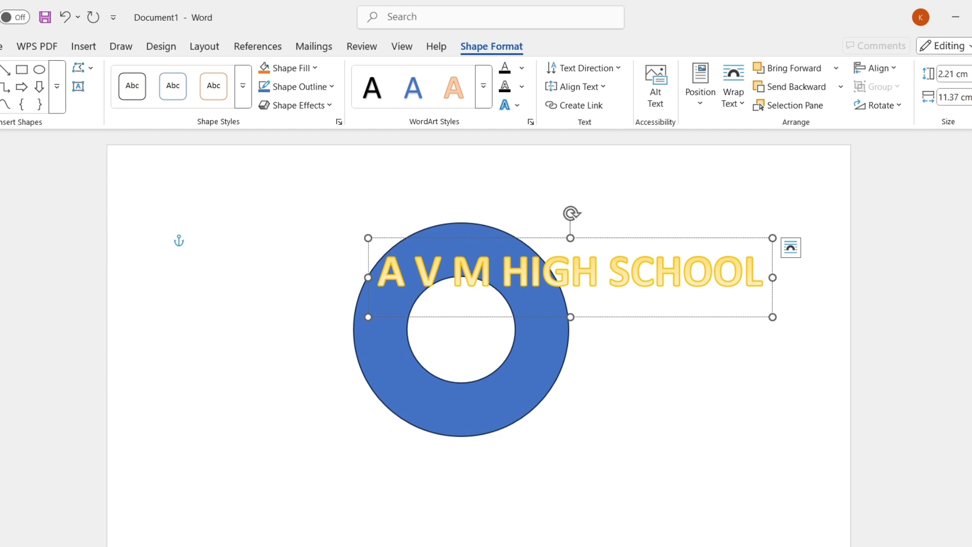
type(" FARI")
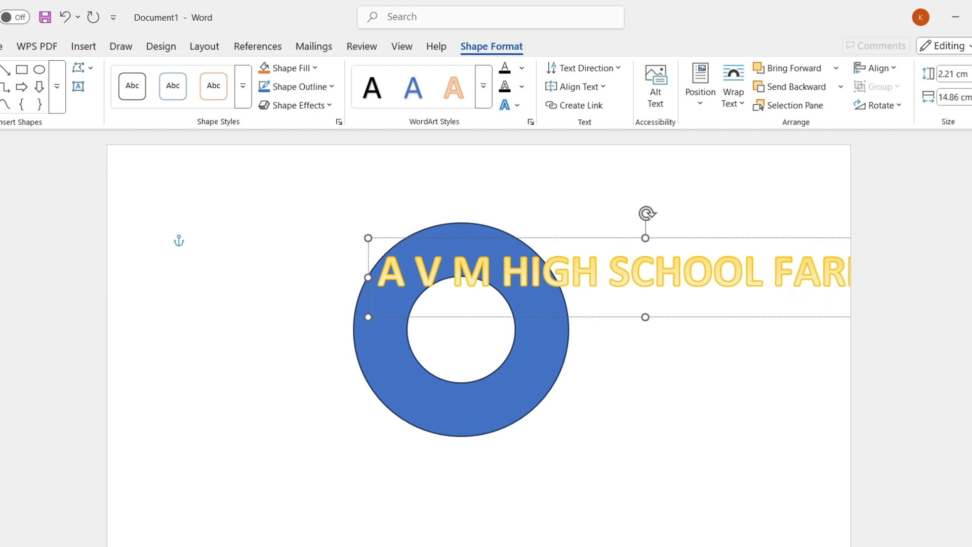
type("DABAD DELHI")
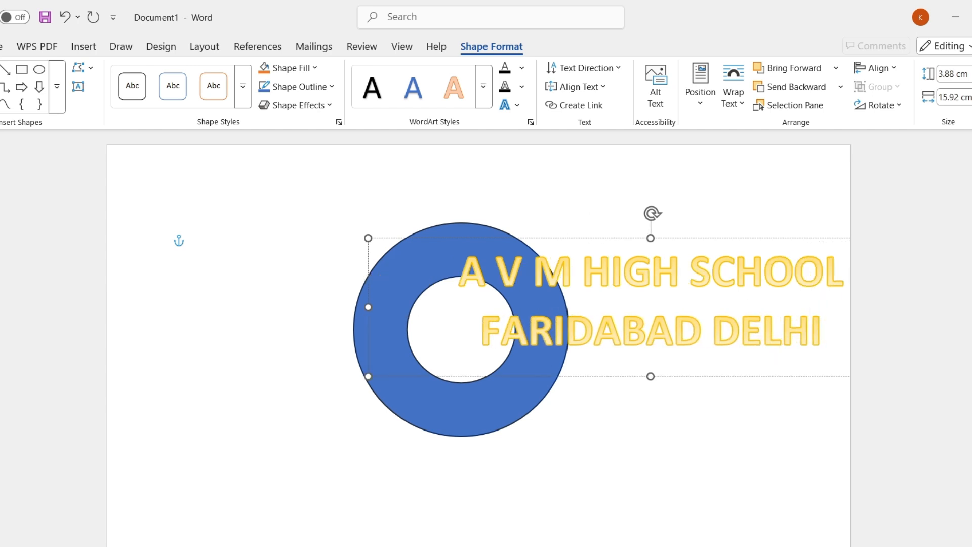
Apply the arch Follow Path transform to the WordArt and move it above the donut
left_click(503, 106)
mouse_move(537, 278)
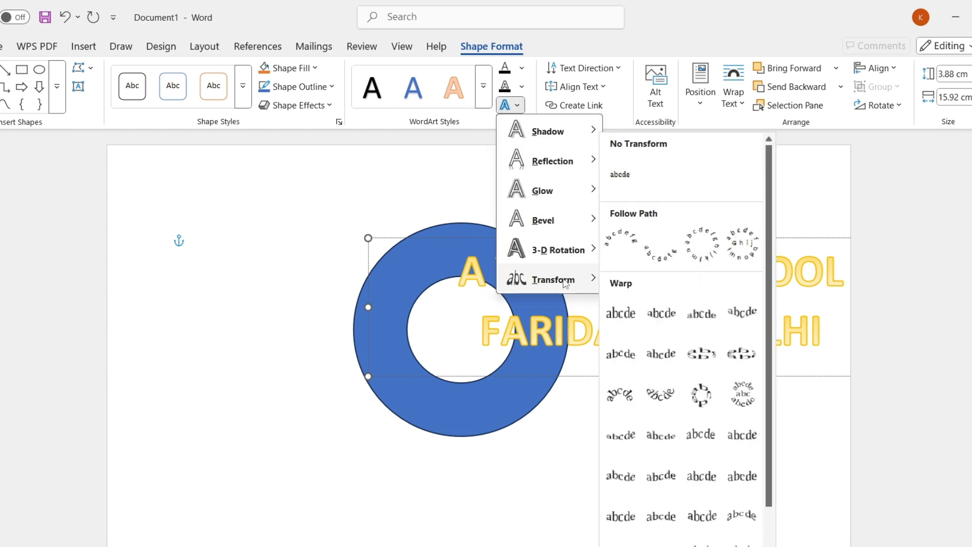
left_click(625, 244)
left_click_drag(598, 237, 369, 197)
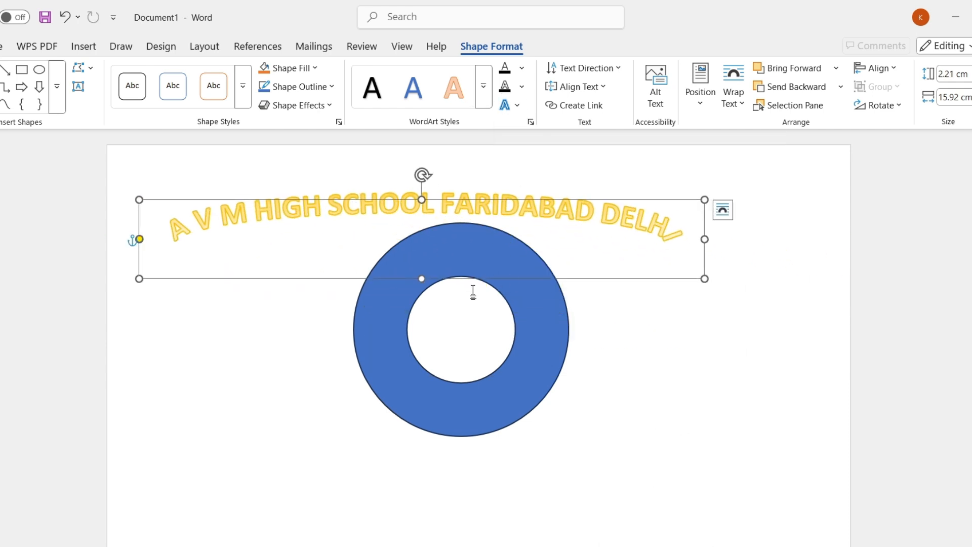
Resize the arched text to about 3.9 cm high by 6.18 cm wide and bend it into a steep semicircular curve
left_click_drag(703, 240, 491, 237)
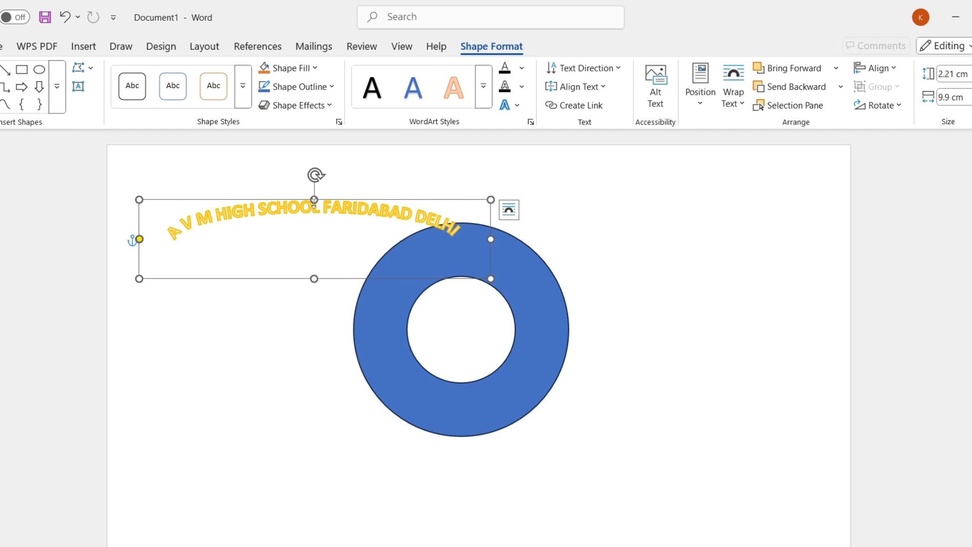
left_click_drag(314, 199, 314, 162)
left_click_drag(314, 279, 215, 464)
left_click_drag(490, 465, 394, 341)
left_click_drag(139, 251, 154, 295)
mouse_move(141, 162)
left_mouse_down()
mouse_move(191, 167)
mouse_move(154, 169)
left_mouse_up()
left_click_drag(153, 340, 172, 310)
left_click_drag(191, 277, 183, 268)
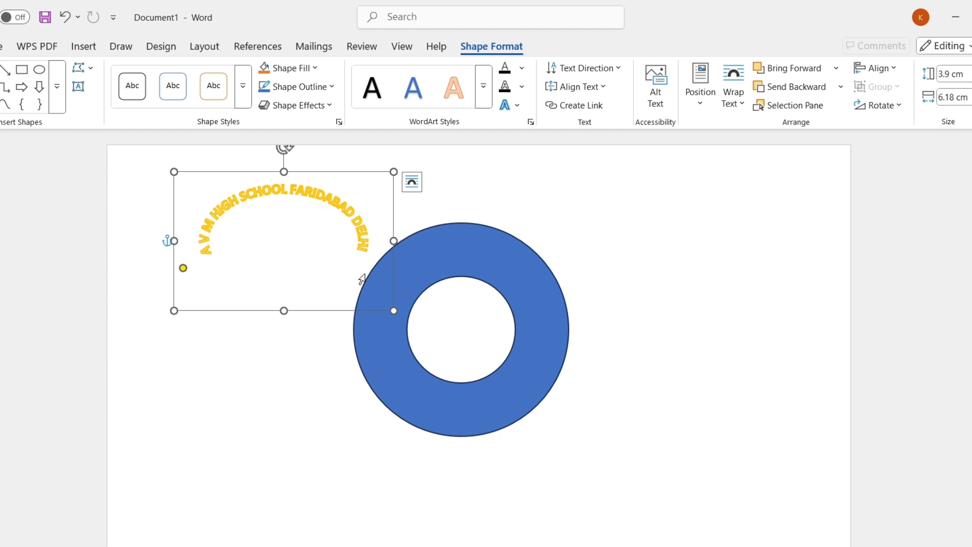
Move the arched text onto the upper part of the donut ring and enlarge it to about 5.29 by 6.52 cm
left_click_drag(403, 246, 425, 243)
left_click_drag(333, 179, 476, 184)
left_click_drag(375, 287, 371, 320)
left_click(387, 233)
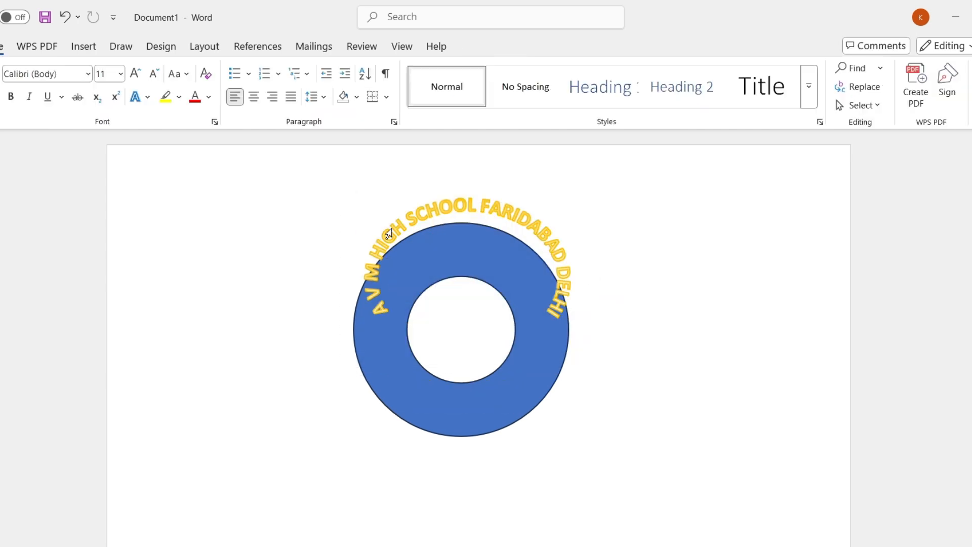
mouse_move(387, 233)
left_mouse_down()
mouse_move(384, 185)
mouse_move(386, 222)
left_mouse_up()
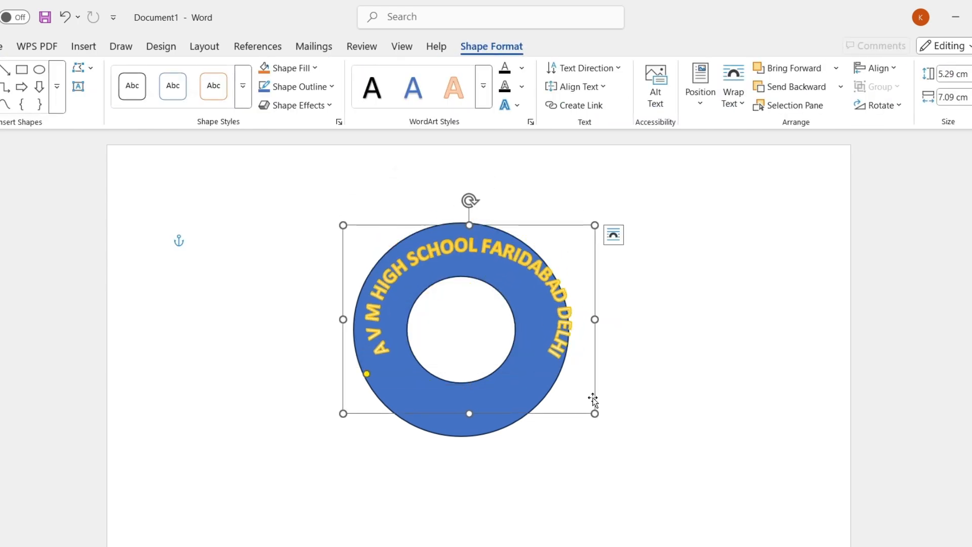
left_click_drag(595, 319, 573, 308)
Widen the donut's hole and shrink the donut to about 5.82 by 5.88 cm around the arched text
left_click(394, 396)
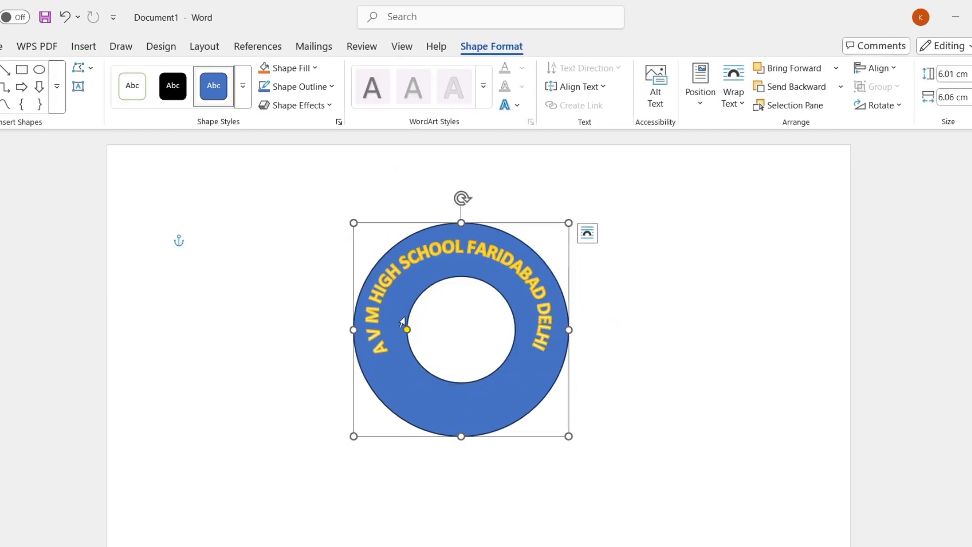
left_click_drag(408, 329, 394, 330)
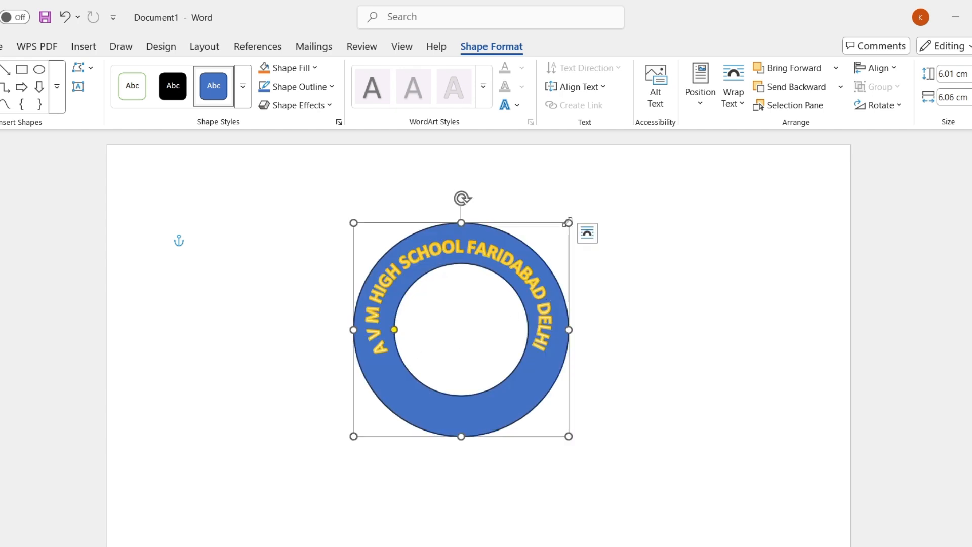
left_click_drag(566, 221, 561, 224)
mouse_move(461, 434)
left_mouse_down()
mouse_move(462, 424)
mouse_move(462, 432)
left_mouse_up()
left_click_drag(395, 330, 390, 330)
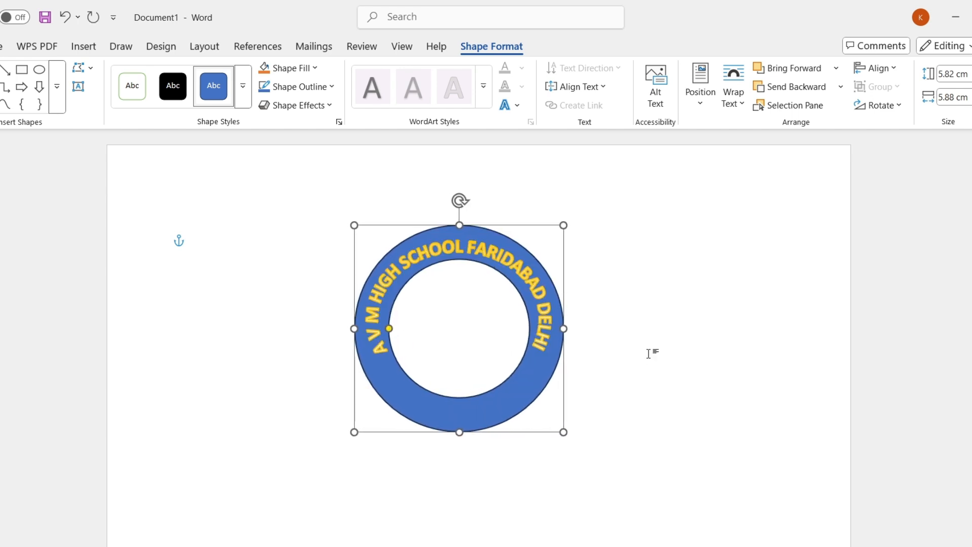
Adjust the arc of the school name so both ends sit evenly along the ring
left_click(421, 445)
left_click_drag(376, 338, 374, 334)
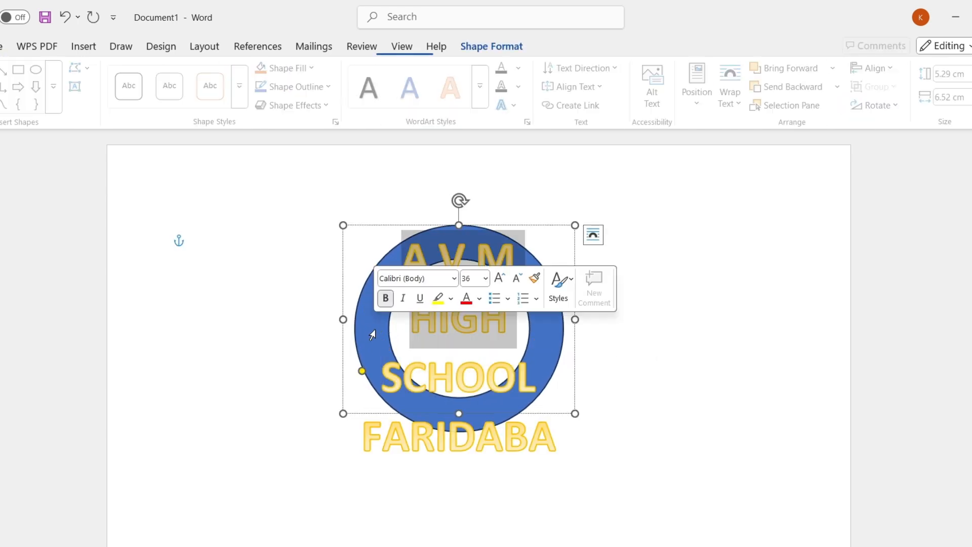
left_click_drag(361, 372, 349, 357)
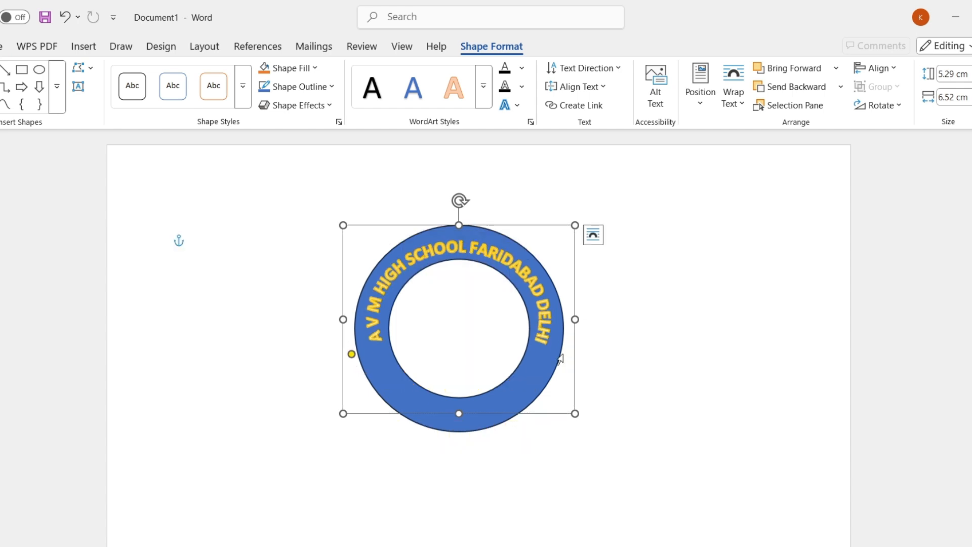
Fine-tune the arched text to about 5.52 by 6.56 cm and nudge it down to center it within the ring
left_click_drag(576, 320, 581, 319)
left_click_drag(342, 319, 342, 319)
left_click_drag(462, 225, 463, 221)
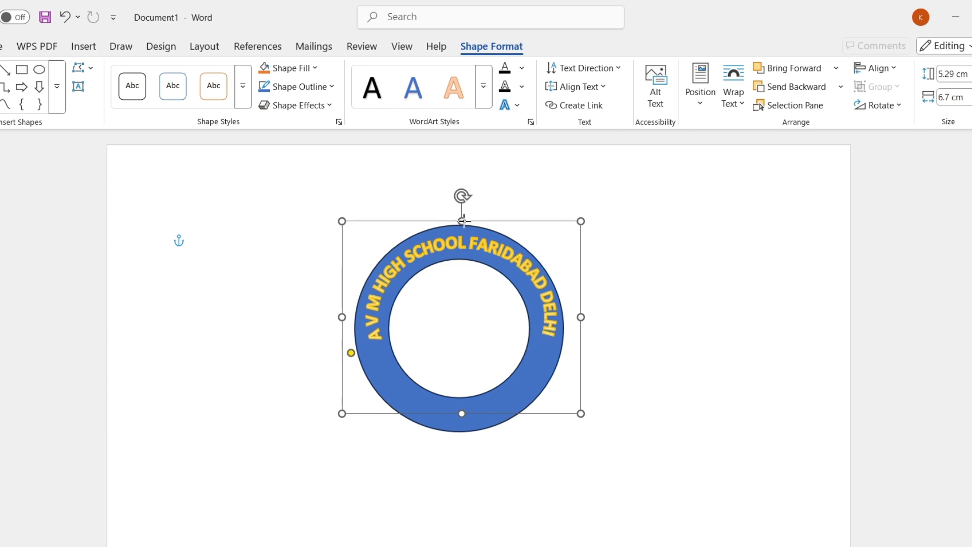
left_click_drag(581, 316, 573, 314)
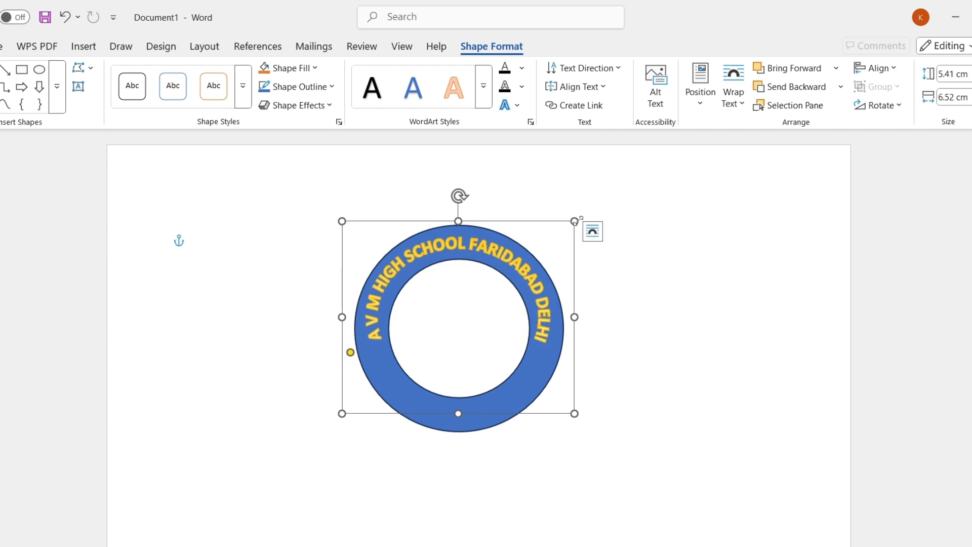
left_click_drag(575, 220, 575, 217)
key("Down")
key("Down")
key("Down")
key("Down")
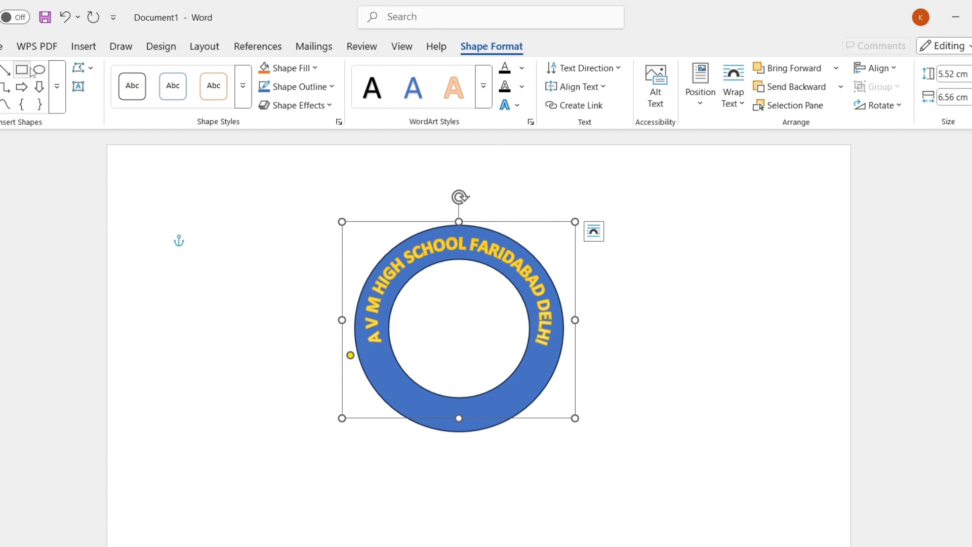
Draw an oval about 3.93 by 4.11 cm and position it over the donut's hole
mouse_move(188, 187)
left_mouse_down()
mouse_move(299, 281)
mouse_move(338, 334)
left_mouse_up()
left_click_drag(263, 268, 459, 339)
left_click_drag(534, 405, 533, 400)
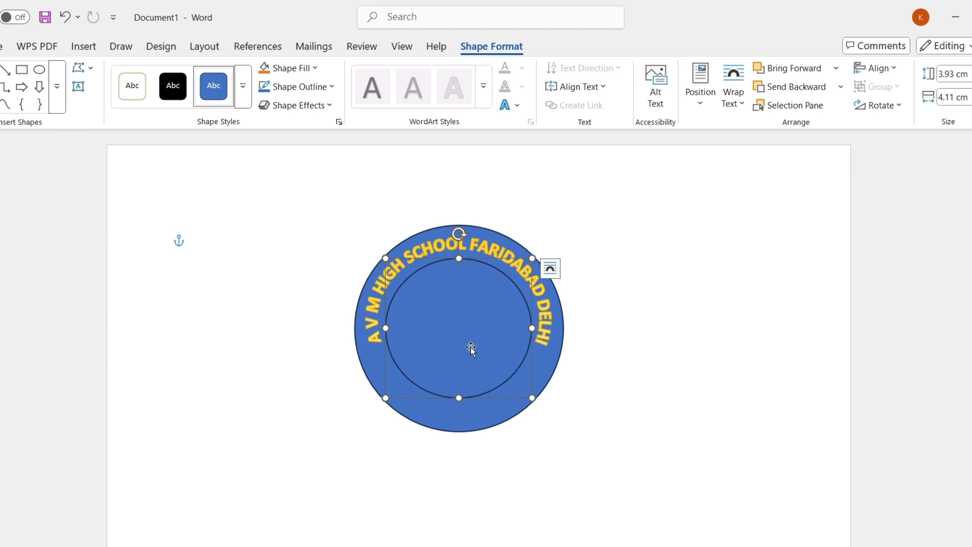
left_click_drag(471, 349, 473, 346)
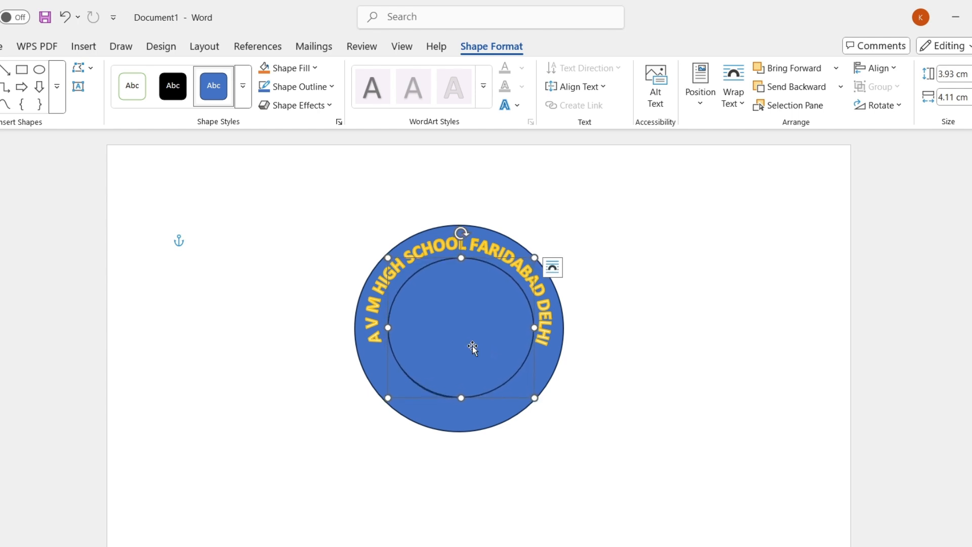
Give the inner oval and the donut matching thicker black outlines
left_click(310, 86)
mouse_move(299, 375)
left_click(519, 507)
left_click(299, 86)
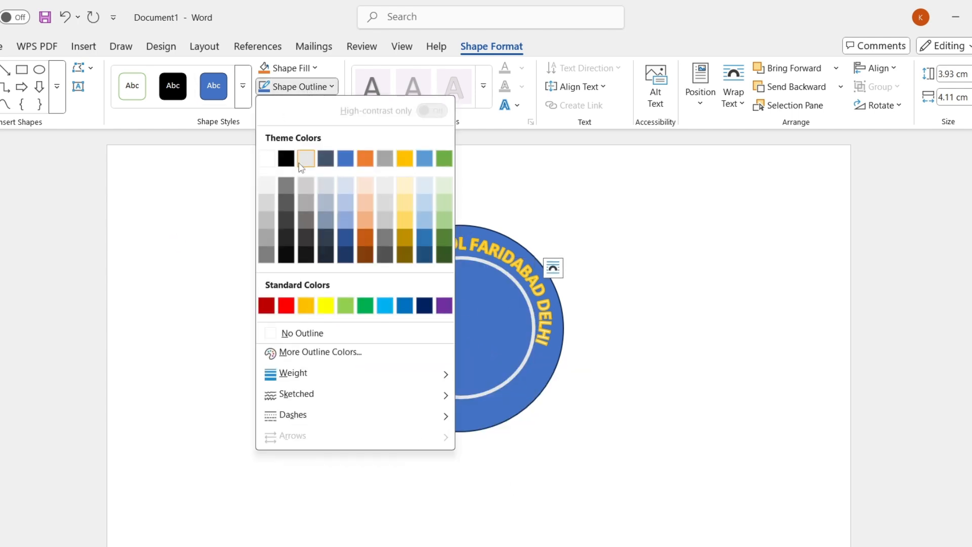
key("Escape")
left_click(437, 431)
left_click(299, 86)
mouse_move(326, 374)
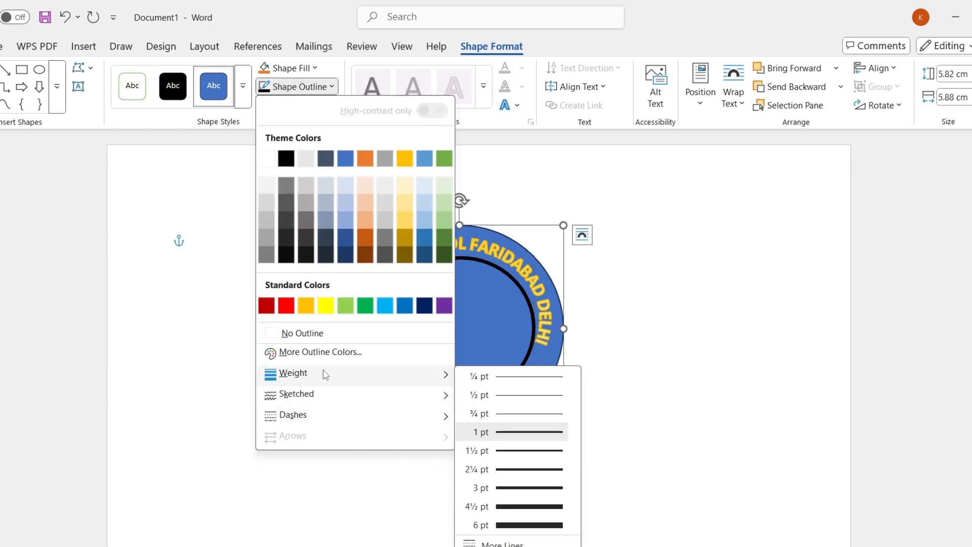
left_click(520, 497)
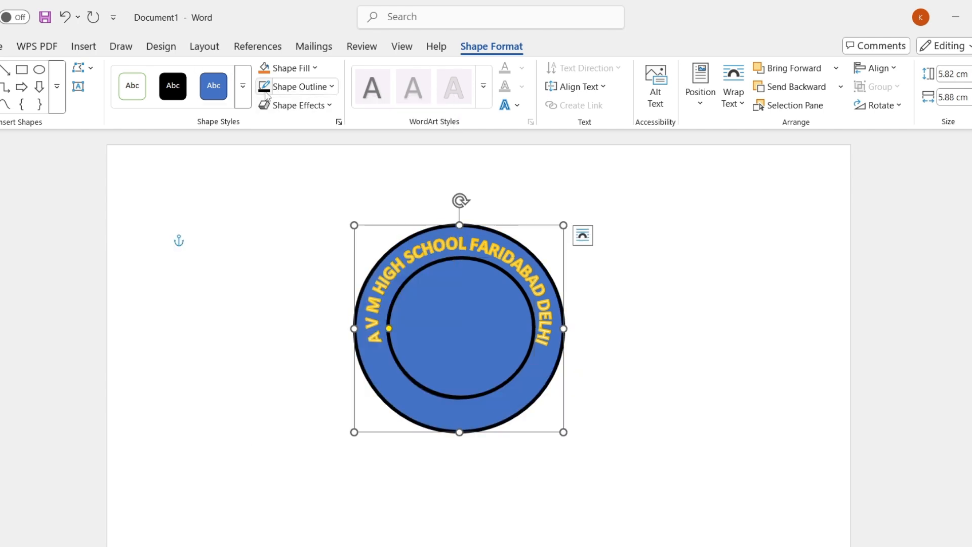
Fill the donut with standard Dark Blue and color its outline and the inner oval's outline standard Orange
left_click(295, 73)
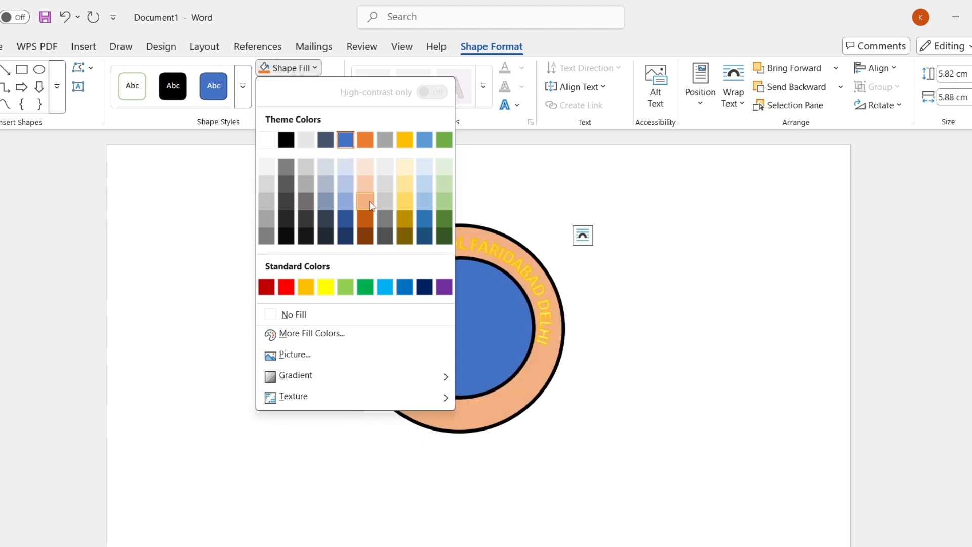
left_click(424, 287)
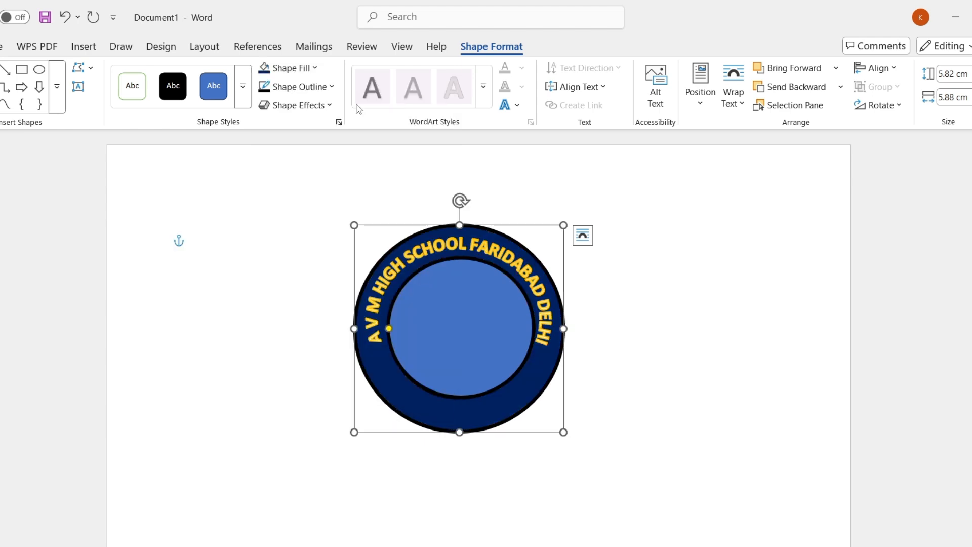
left_click(318, 87)
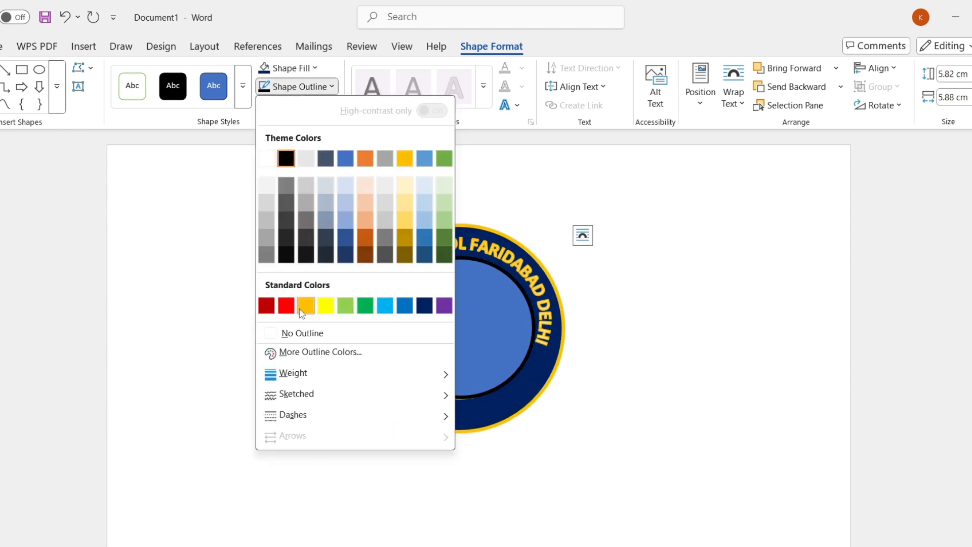
left_click(306, 305)
left_click(405, 373)
left_click(265, 92)
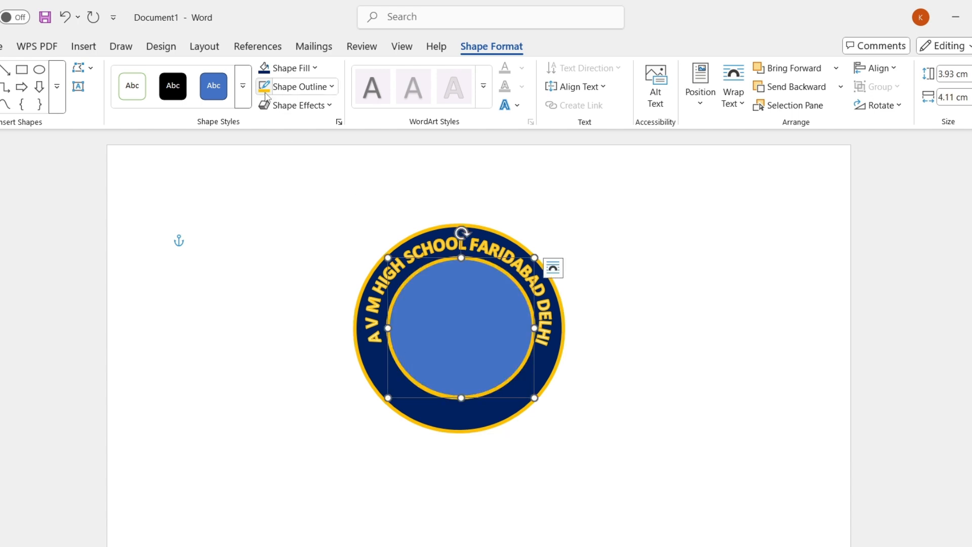
left_click(463, 433)
left_click(455, 358)
left_click(291, 67)
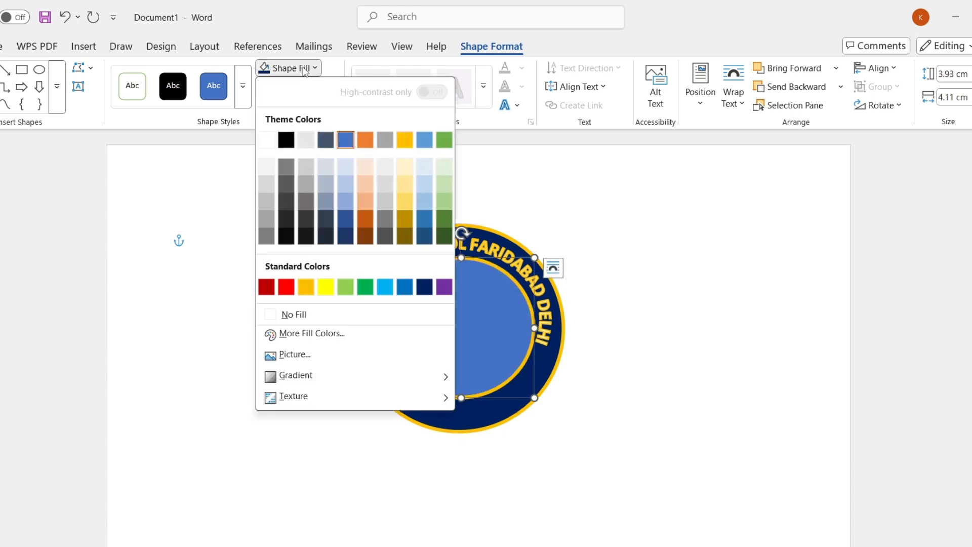
left_click(287, 355)
left_click(722, 153)
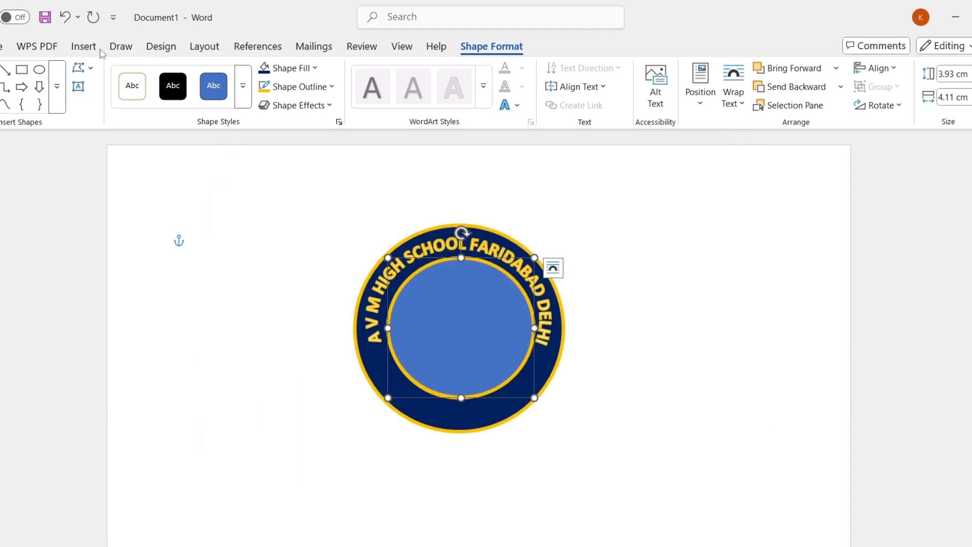
left_click(83, 46)
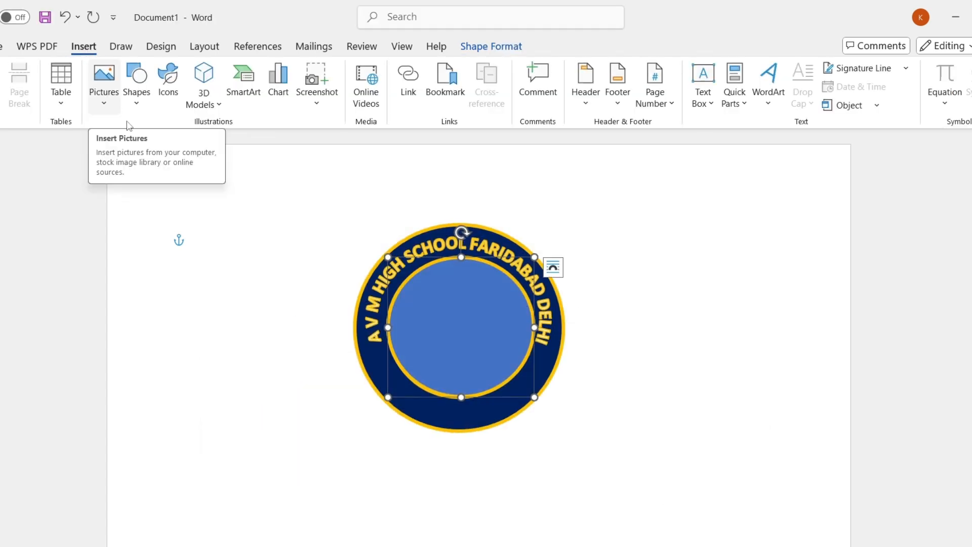
left_click(490, 46)
Fill the inner oval with the education picture showing a graduation cap, books and a laptop
left_click(291, 68)
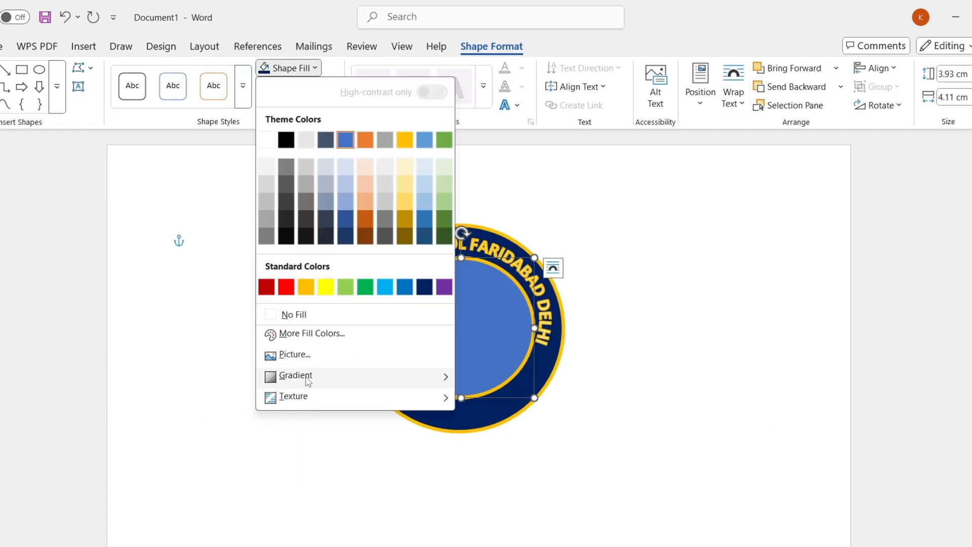
left_click(287, 356)
left_click(346, 260)
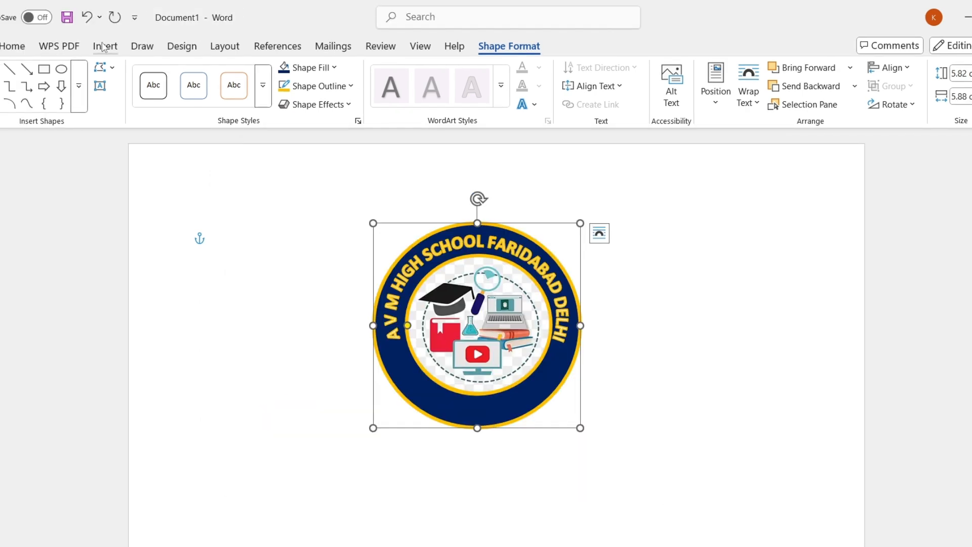
Insert a gold WordArt text box and place it above the logo
left_click(104, 46)
left_click(781, 82)
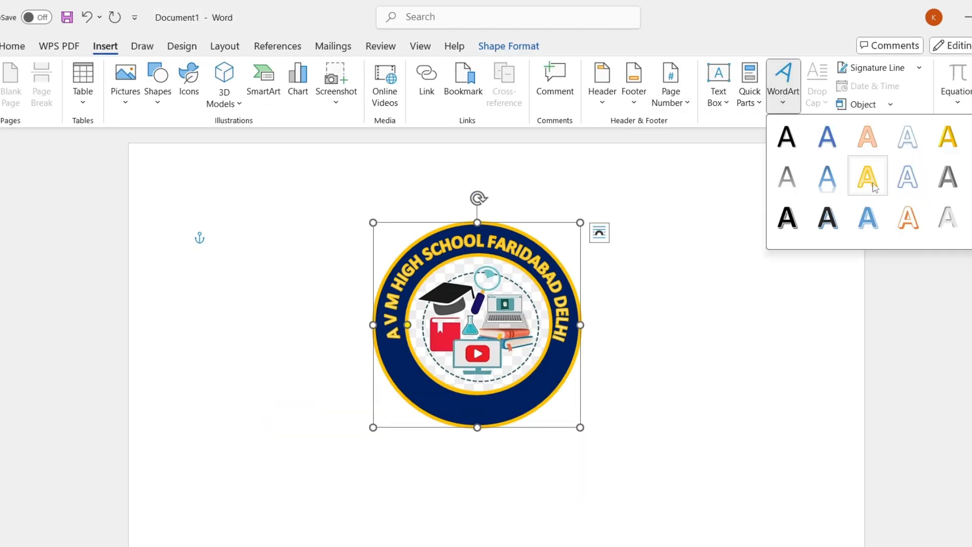
left_click(948, 137)
left_click_drag(538, 412, 549, 162)
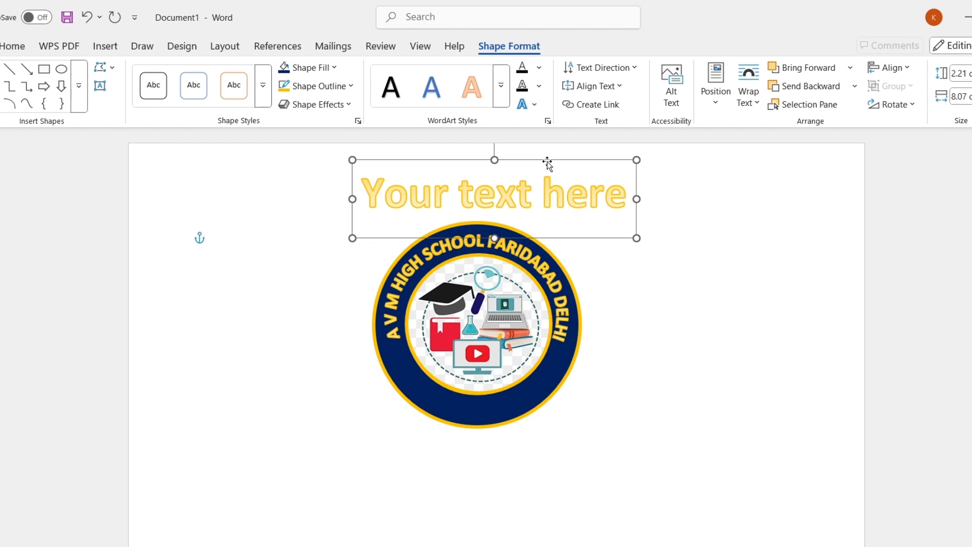
key("Delete")
key("ctrl+z")
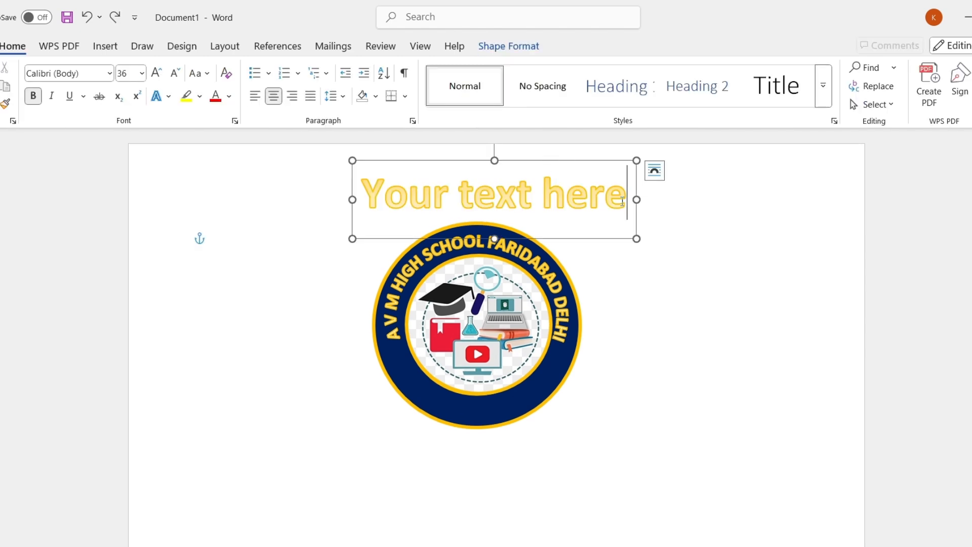
Replace the WordArt's placeholder text with "FARIDABAD HARYANA DELHI 2025"
key("BackSpace")
key("BackSpace")
key("BackSpace")
key("BackSpace")
key("BackSpace")
key("BackSpace")
key("BackSpace")
key("BackSpace")
key("BackSpace")
key("BackSpace")
key("BackSpace")
key("BackSpace")
key("BackSpace")
key("BackSpace")
type("FA")
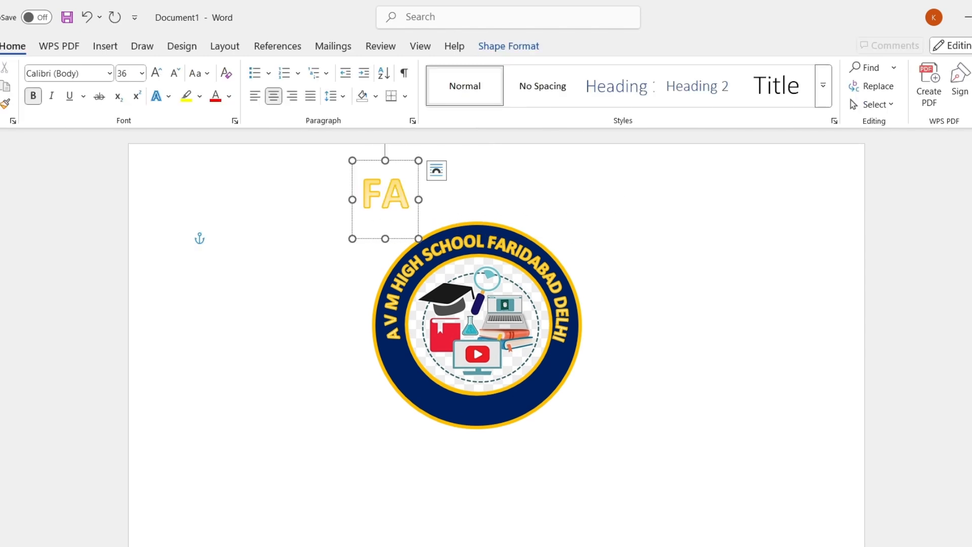
type("RIDABAD HARY")
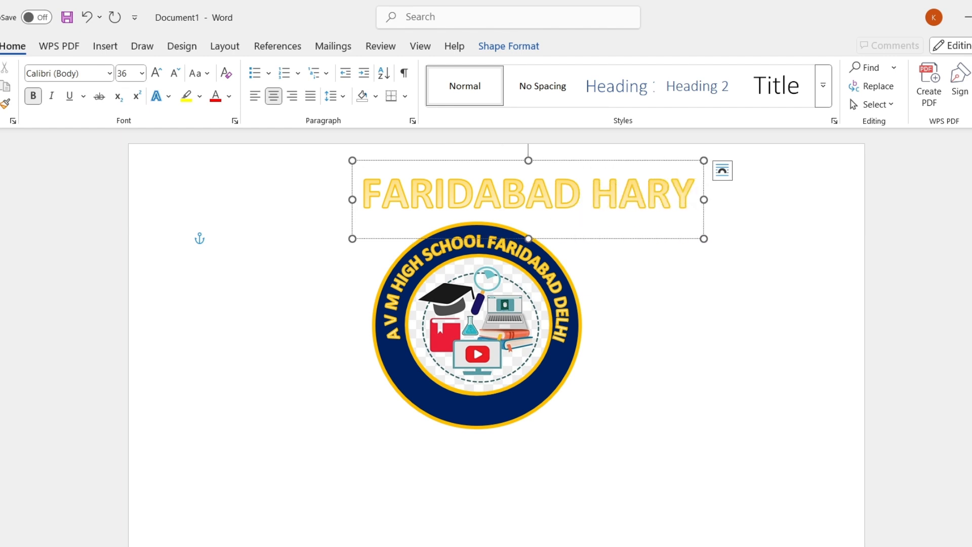
type("ANA DELHI 2025")
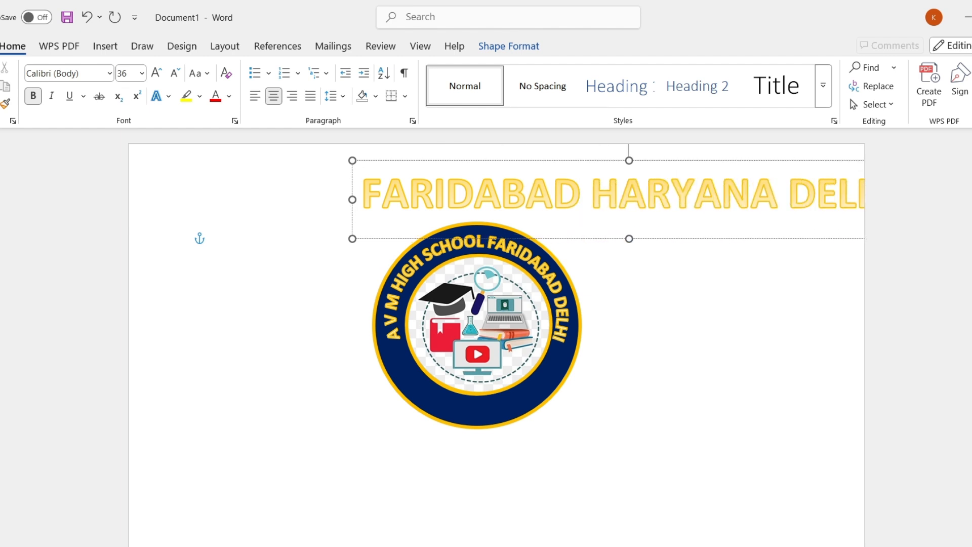
Move the new WordArt over the logo and bend its text with the downward-curving Follow Path transform
left_click_drag(577, 161, 357, 216)
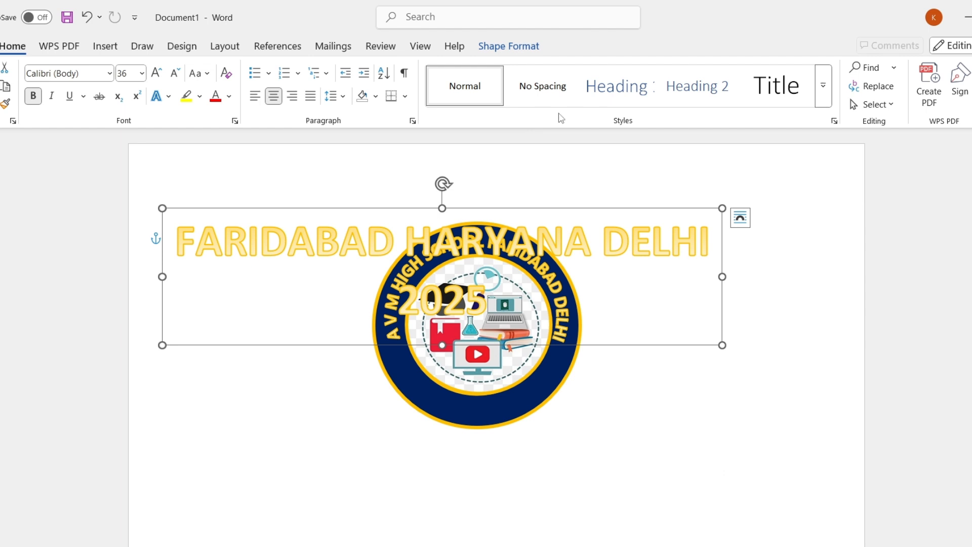
left_click(506, 46)
left_click(534, 105)
mouse_move(568, 276)
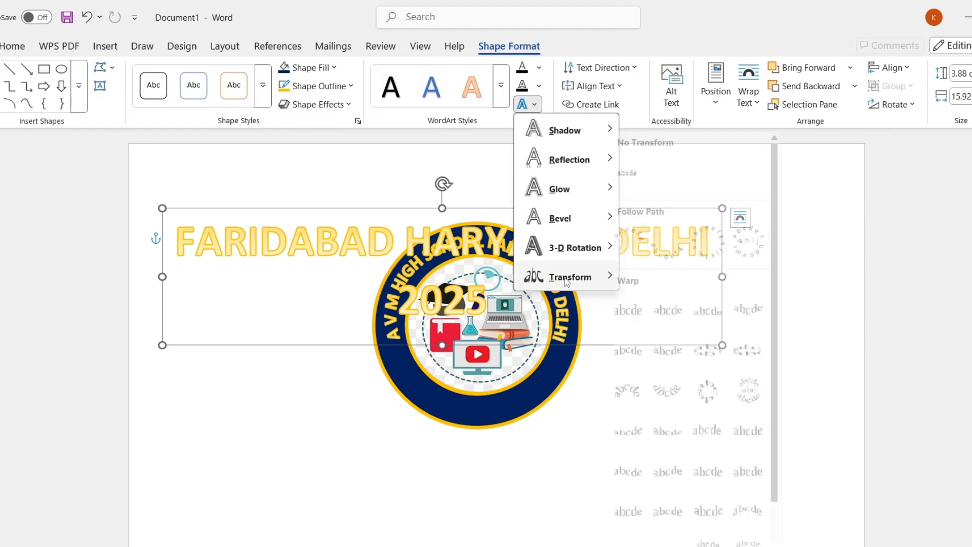
left_click(685, 241)
Reshape the curved address WordArt into a smaller arc with a frame about 5.16 cm high
left_click_drag(425, 420, 475, 505)
left_click_drag(711, 207, 451, 193)
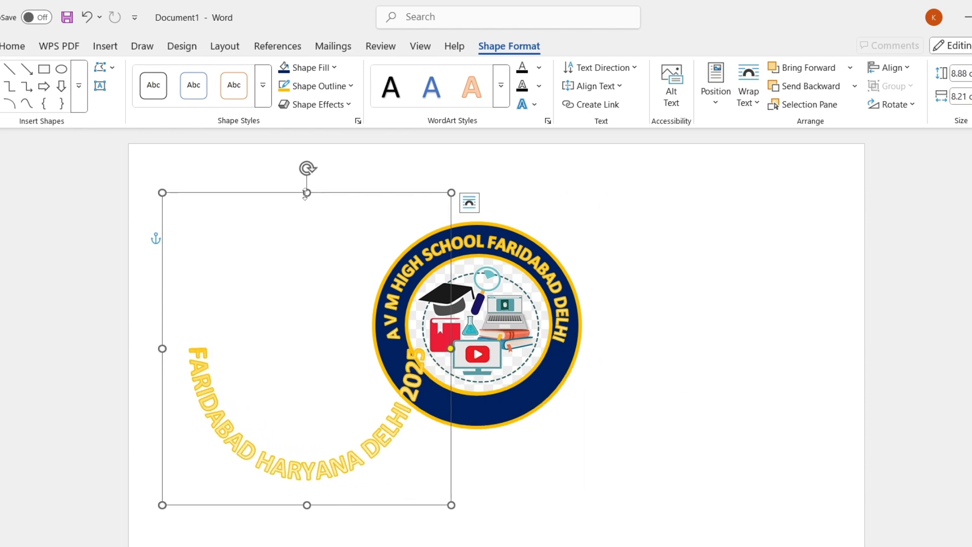
left_click_drag(307, 193, 306, 324)
left_click_drag(162, 504, 208, 475)
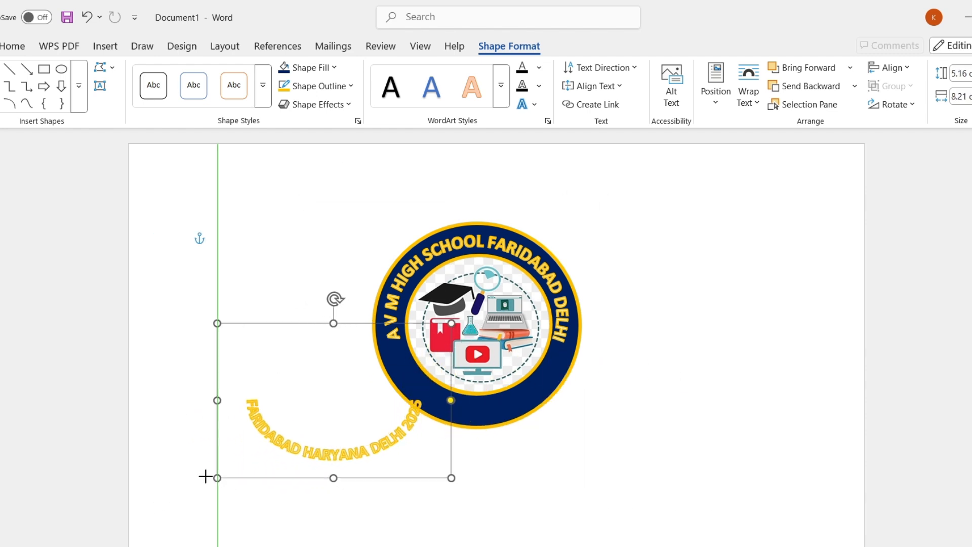
Fit the curved address text into the lower half of the blue ring, at about 4.65 by 6.46 cm
left_click_drag(284, 325, 429, 269)
left_click_drag(476, 427, 476, 439)
mouse_move(593, 357)
left_mouse_down()
mouse_move(590, 342)
mouse_move(588, 363)
mouse_move(585, 354)
mouse_move(596, 351)
left_mouse_up()
key("ctrl+z")
key("ctrl+z")
key("ctrl+z")
key("ctrl+z")
key("ctrl+z")
key("ctrl+z")
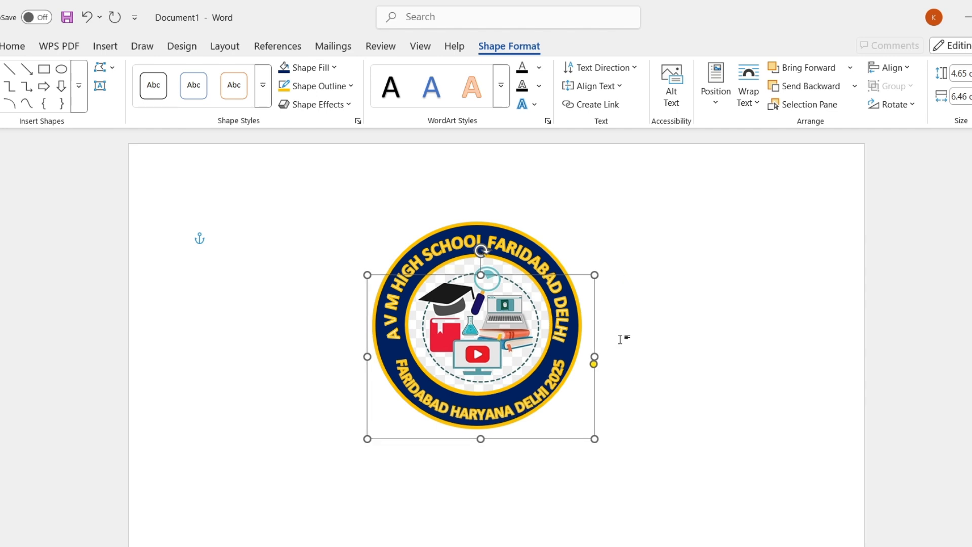
Enlarge the curved address text's frame to about 4.82 cm high and nudge it to center it in the ring
left_click_drag(480, 430, 478, 437)
key("Left")
key("Left")
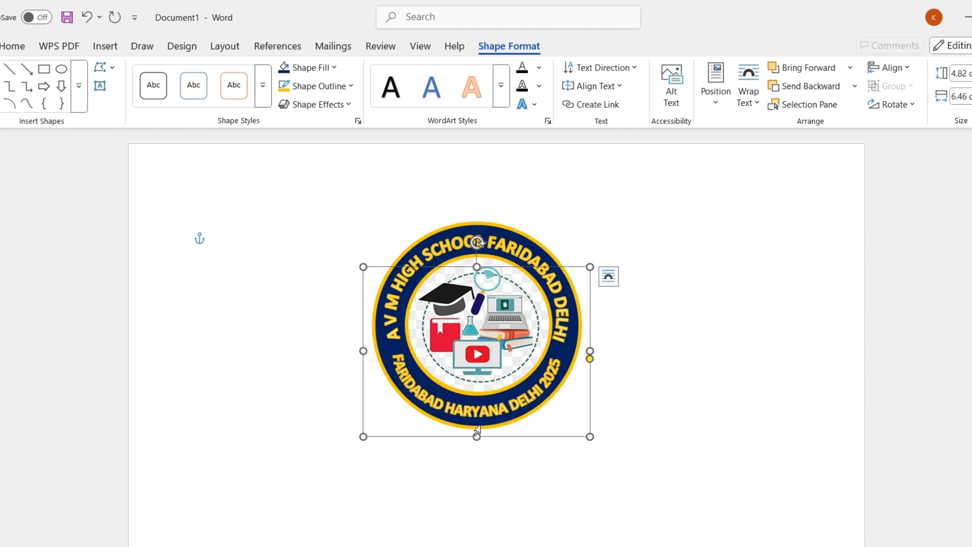
key("Up")
key("Down")
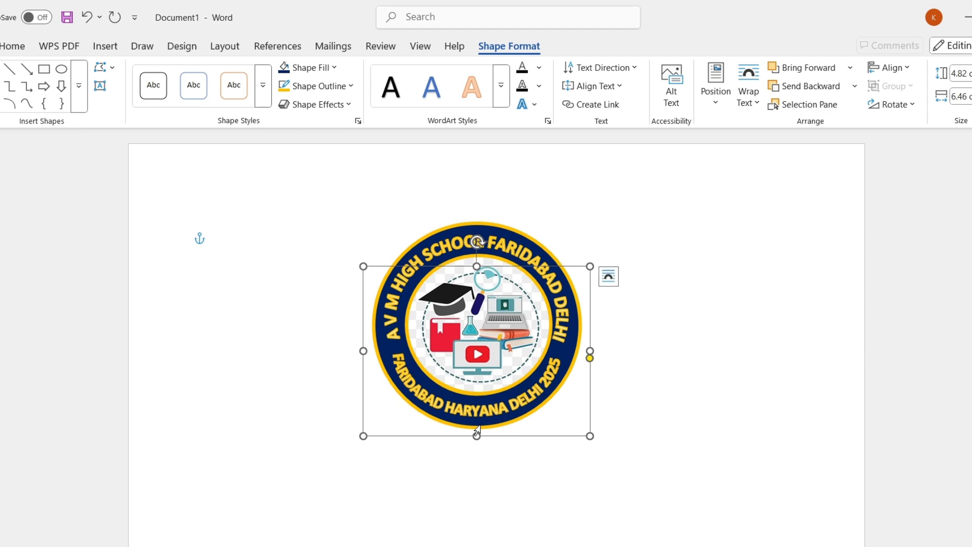
left_click(640, 246)
Draw a four-point star about 0.34 by 0.41 cm beside the logo, with a dark blue fill and orange outline
left_click(99, 46)
left_click(157, 84)
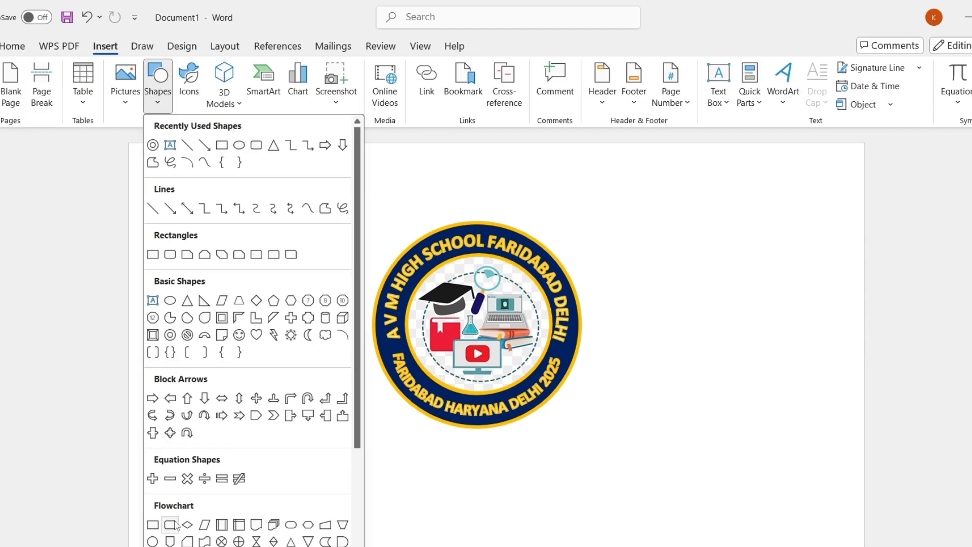
scroll(225, 495, "down", 3)
left_click(186, 501)
left_click(309, 300)
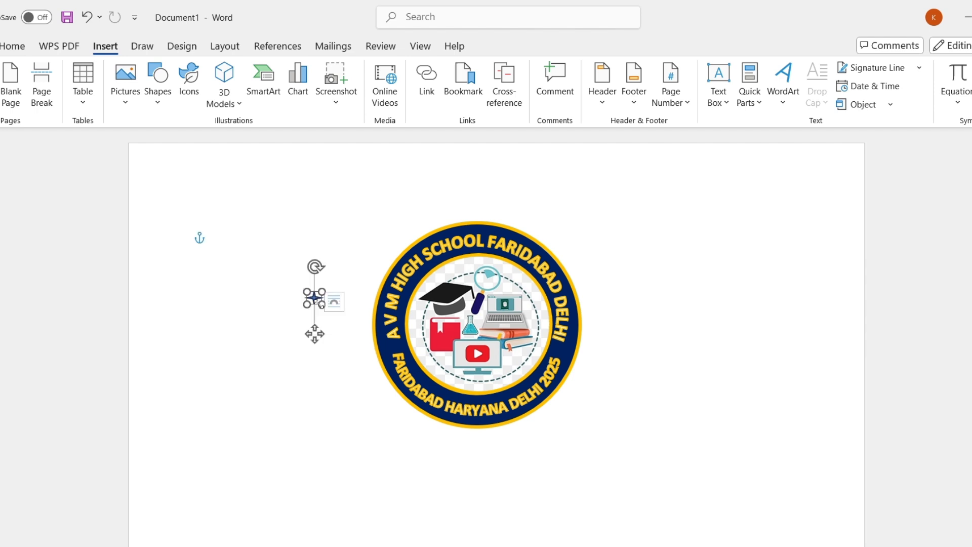
left_click(314, 70)
left_click(443, 283)
left_click(324, 86)
left_click(324, 302)
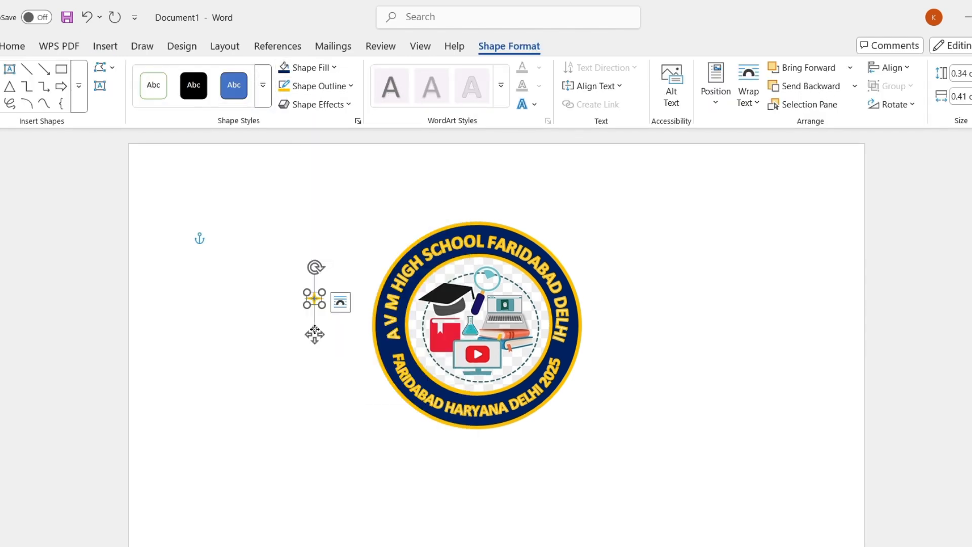
Place the small star and a copy of it in the two gaps between the ring's upper and lower texts
left_click_drag(314, 297, 557, 347)
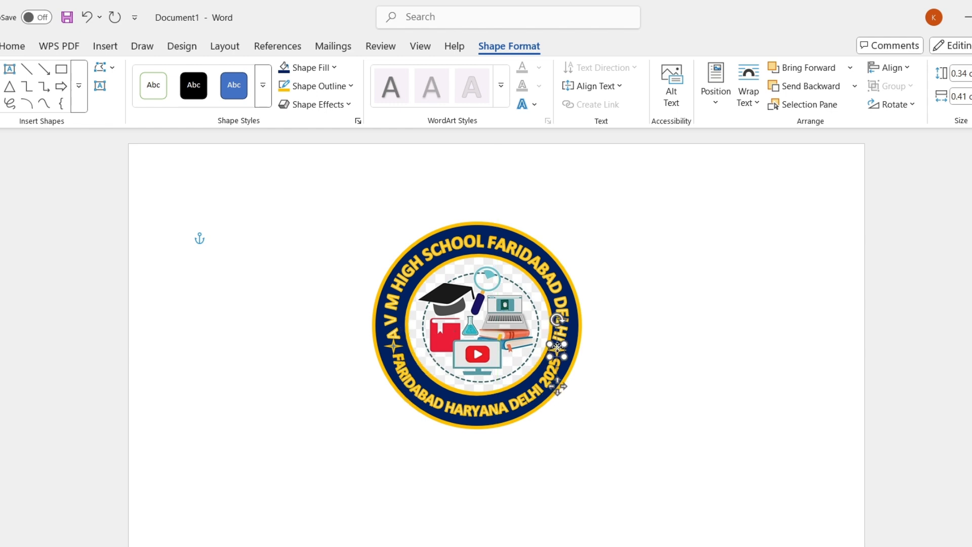
left_click(639, 290)
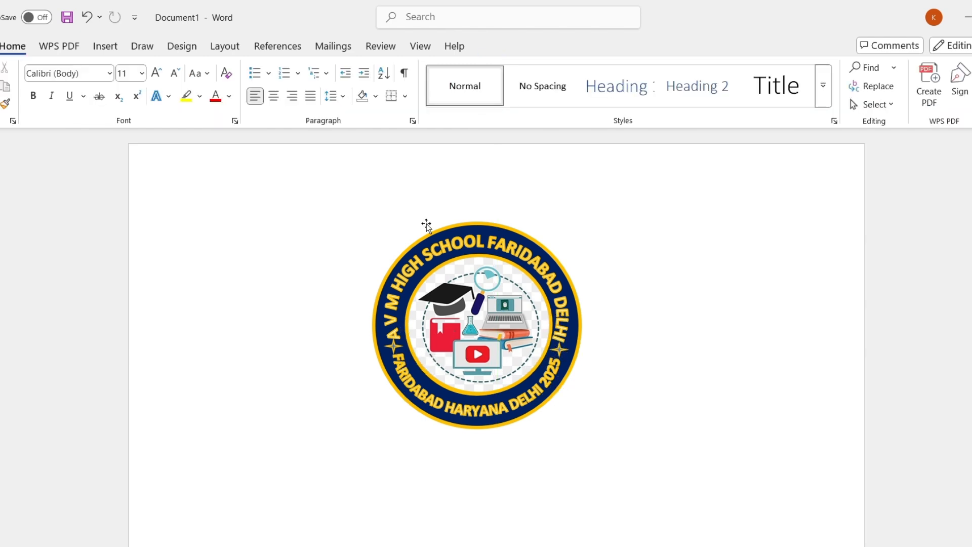
Draw a ribbon banner about 1.03 by 6.87 cm across the bottom edge of the ring
left_click(105, 46)
left_click(158, 83)
scroll(205, 500, "down", 3)
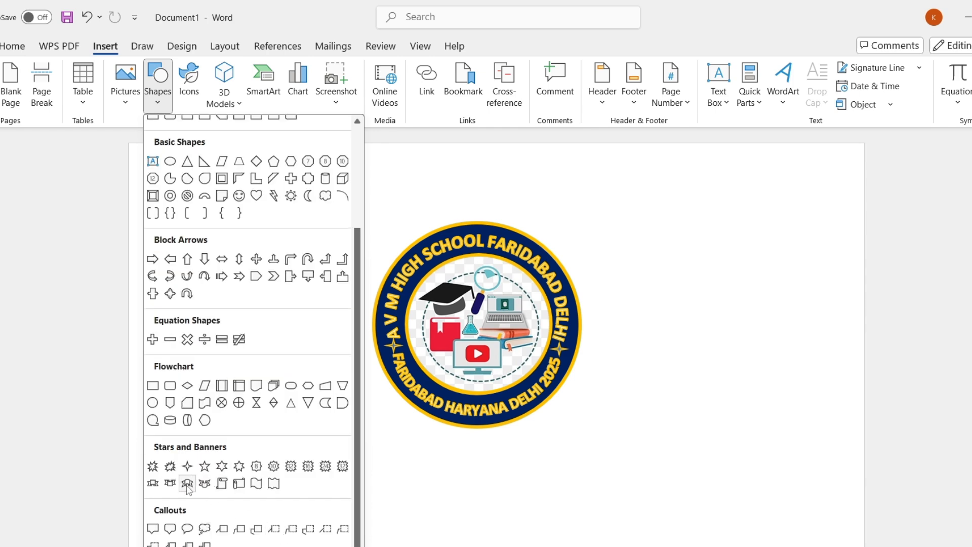
left_click(187, 486)
mouse_move(364, 408)
left_mouse_down()
mouse_move(585, 445)
mouse_move(623, 463)
left_mouse_up()
mouse_move(491, 451)
left_mouse_down()
mouse_move(490, 432)
mouse_move(488, 440)
left_mouse_up()
Give the ribbon banner a dark blue fill and a thicker orange outline
left_click(307, 67)
left_click(320, 90)
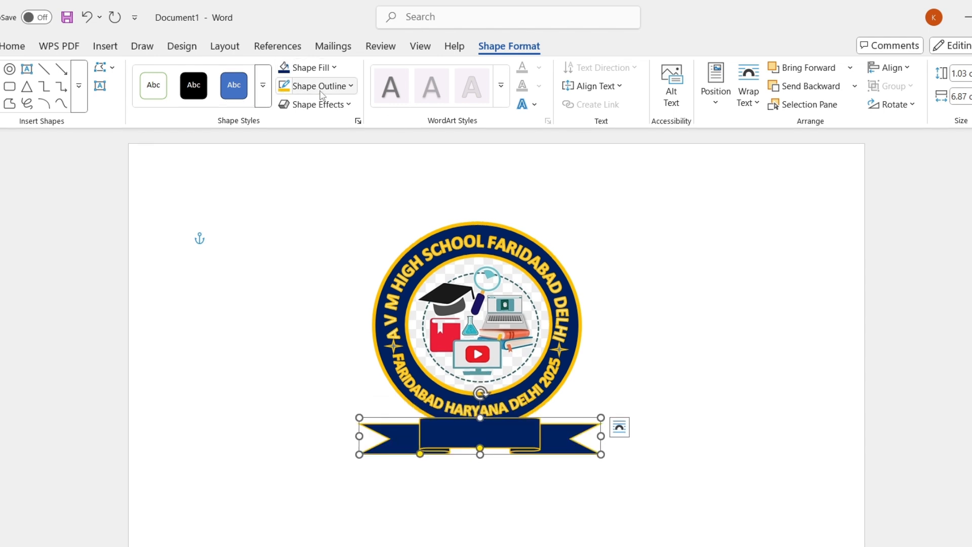
left_click(322, 95)
mouse_move(310, 369)
left_click(521, 465)
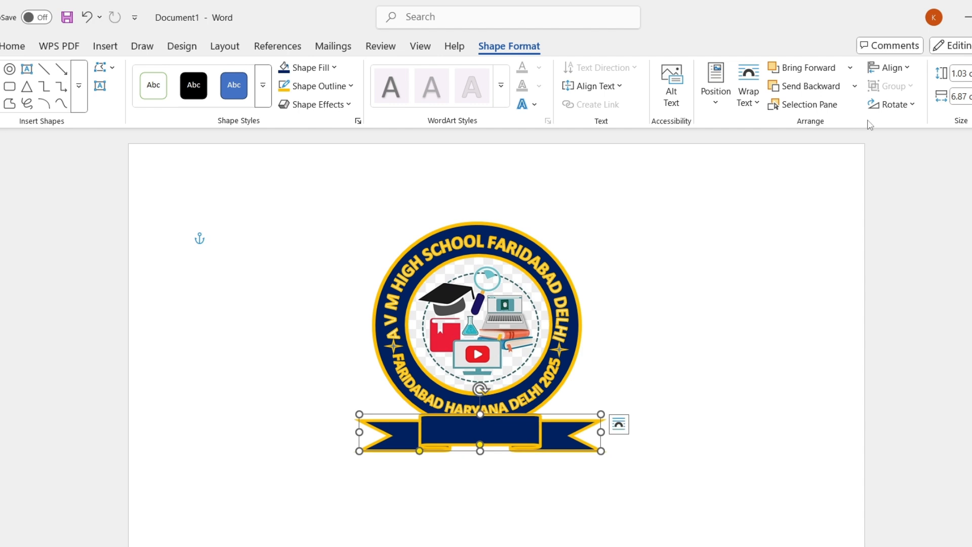
Adjust the ribbon banner's stacking order and lower it slightly beneath the ring's curved address text
left_click(800, 90)
left_click(803, 71)
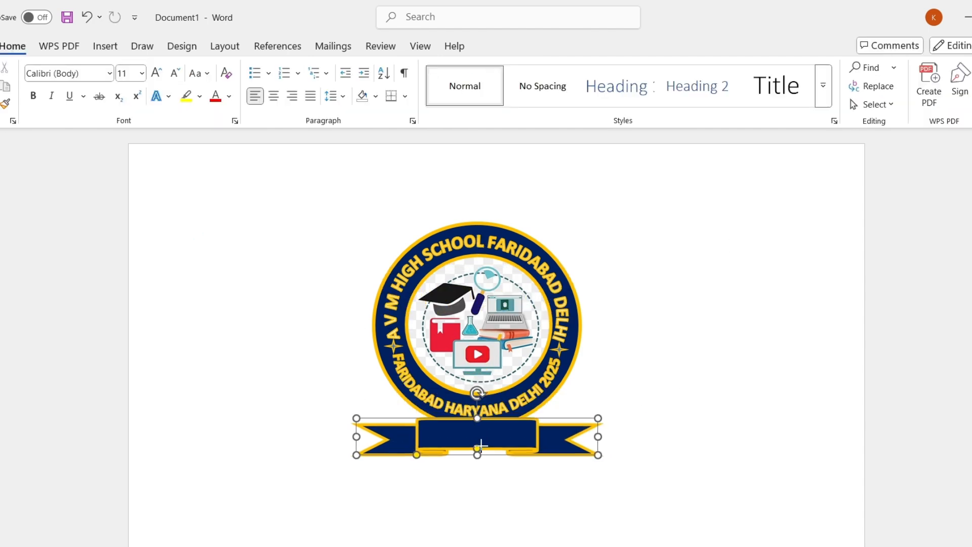
left_click_drag(478, 447, 485, 451)
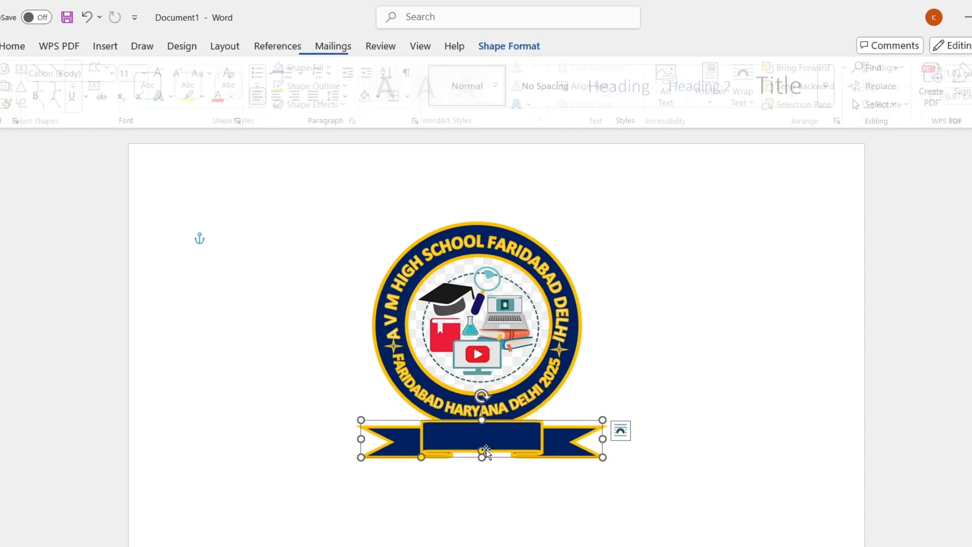
Add the text "DELHI 2025" inside the ribbon banner
right_click(486, 450)
left_click(531, 338)
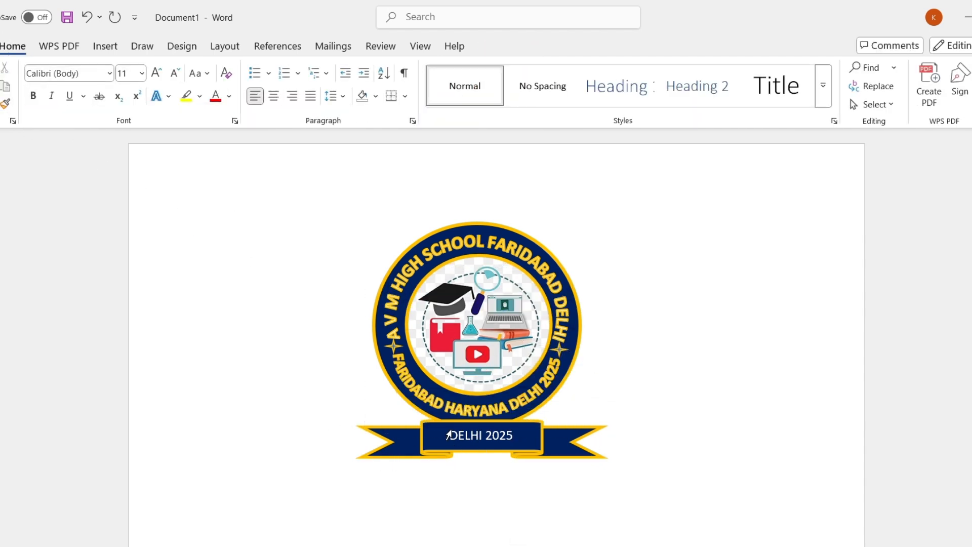
mouse_move(451, 434)
left_mouse_down()
mouse_move(468, 434)
mouse_move(452, 432)
left_mouse_up()
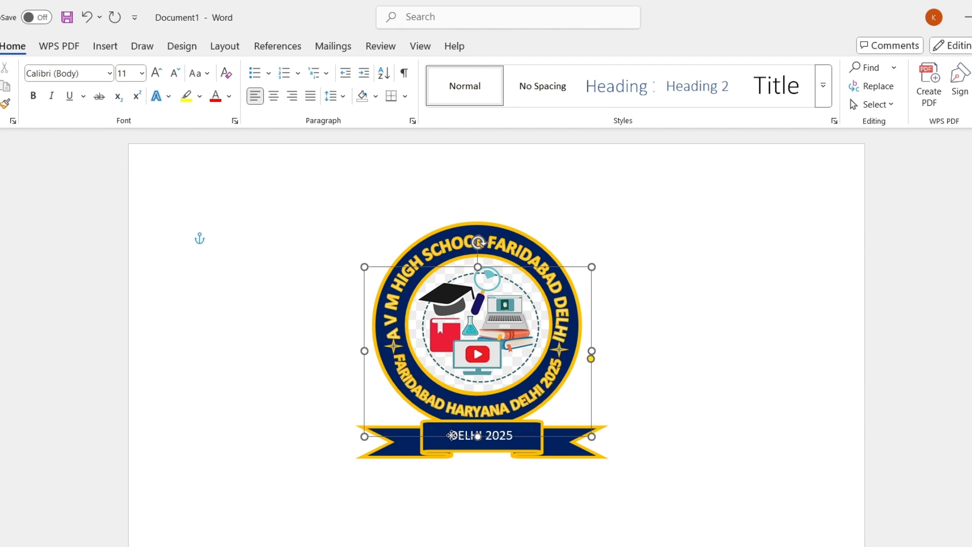
left_click(684, 371)
Make the banner's "DELHI 2025" text bold and color it standard Yellow
left_click(514, 436)
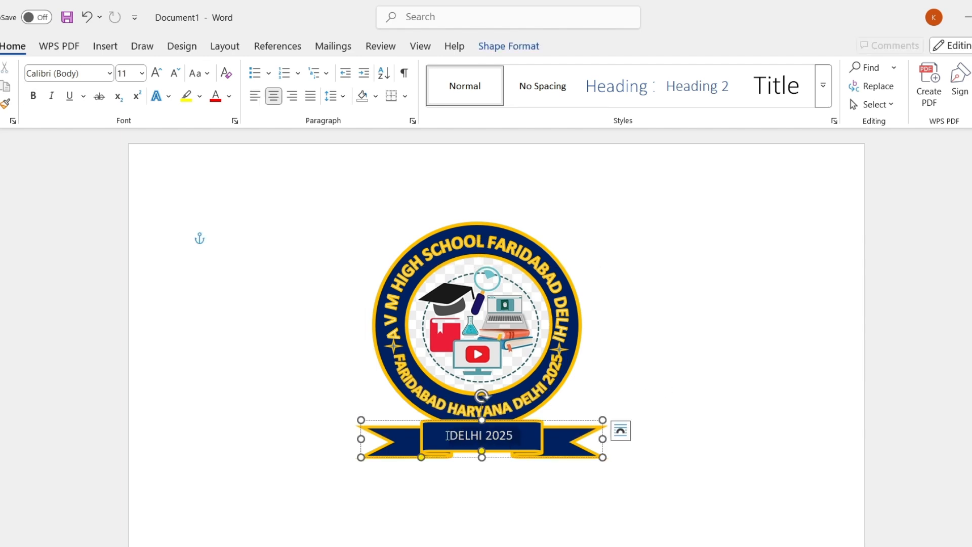
left_click_drag(448, 435, 513, 435)
left_click(187, 99)
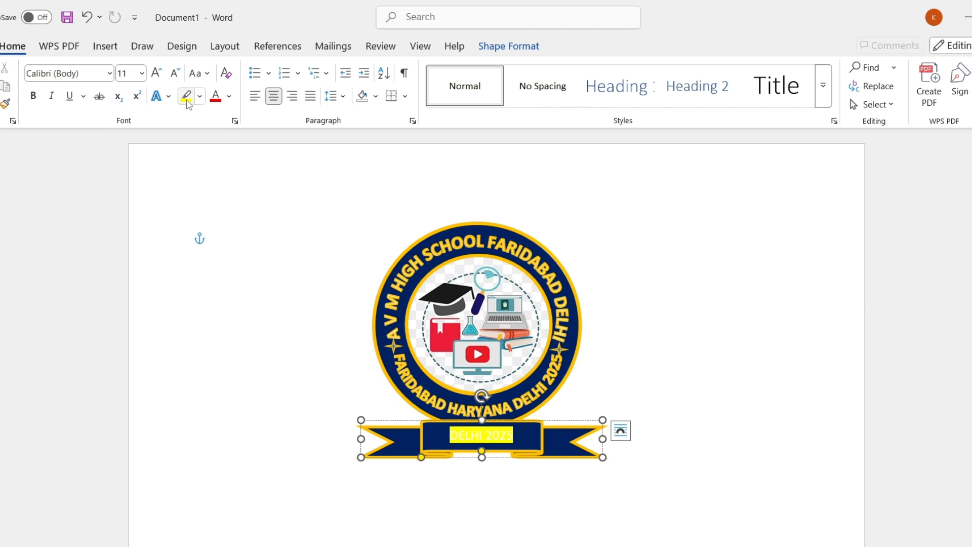
key("ctrl+z")
left_click(229, 96)
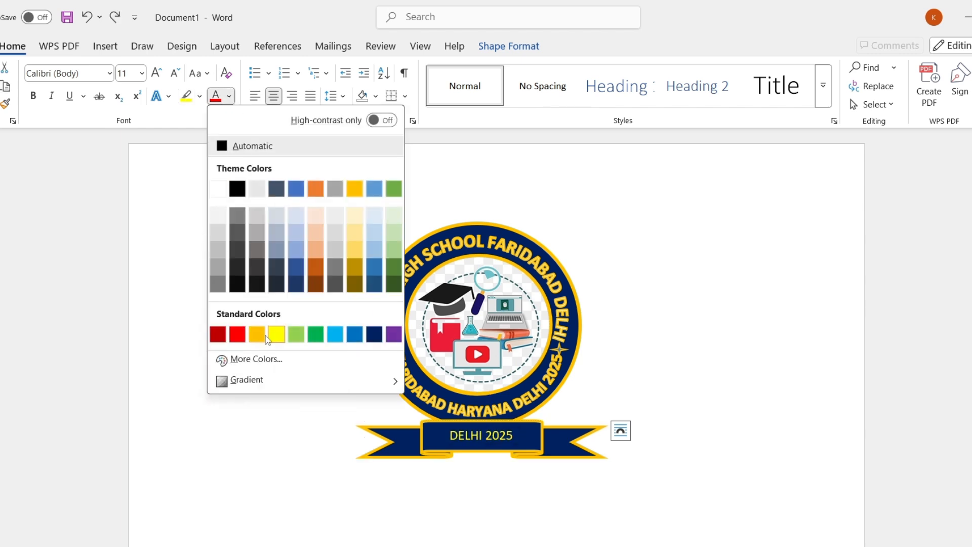
left_click(268, 336)
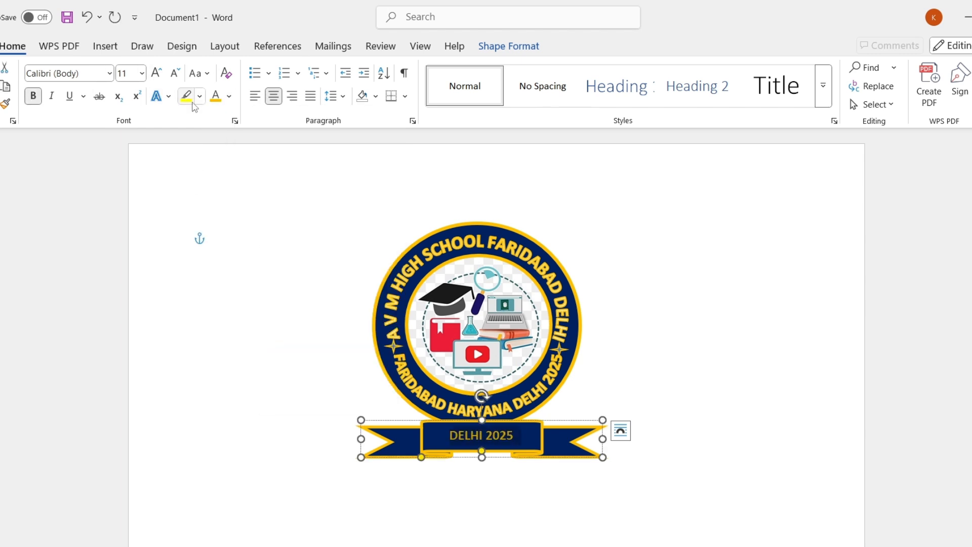
left_click(229, 96)
left_click(267, 336)
left_click(371, 504)
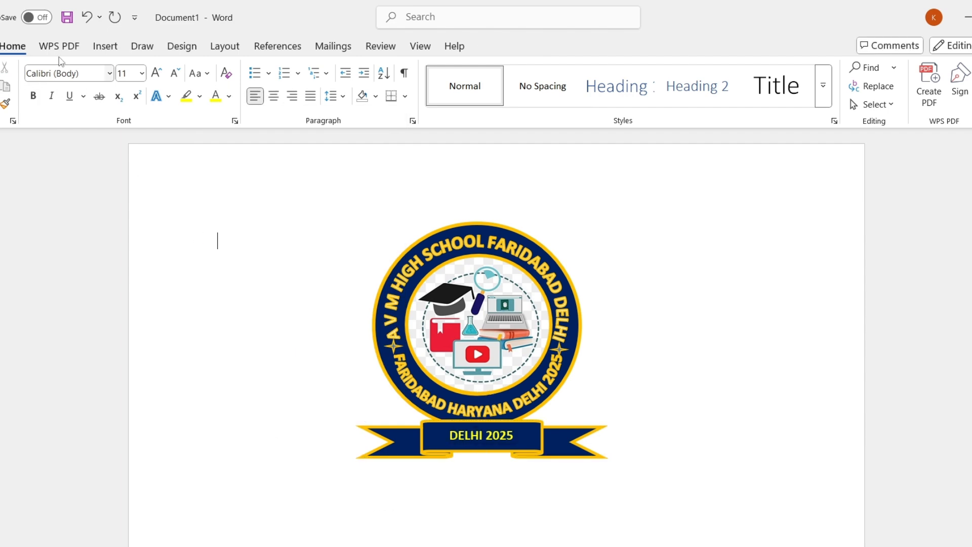
Draw a five-point star about 0.41 by 0.47 cm on the ribbon's left tail, matching the blue and orange colors
left_click(105, 46)
left_click(157, 79)
scroll(198, 355, "down", 3)
left_click(202, 473)
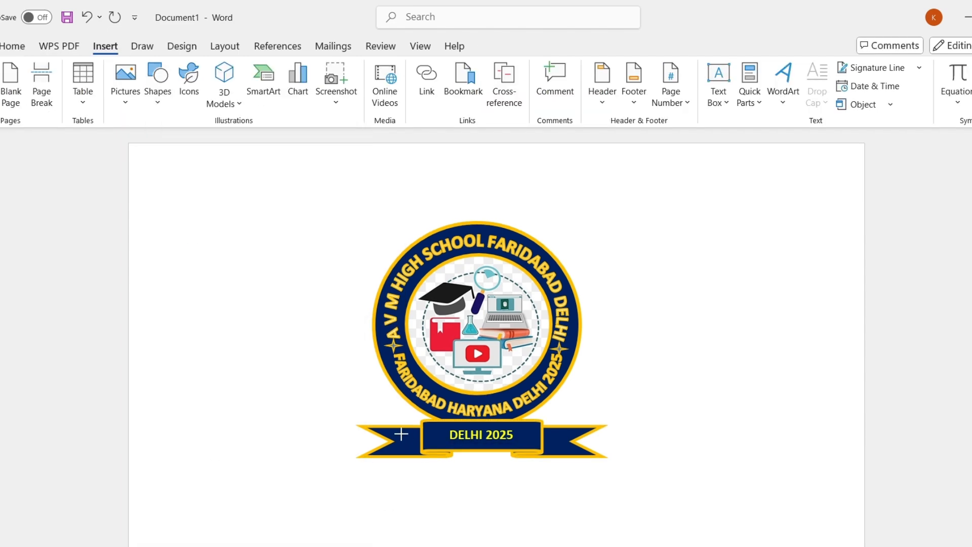
left_click_drag(415, 446, 418, 451)
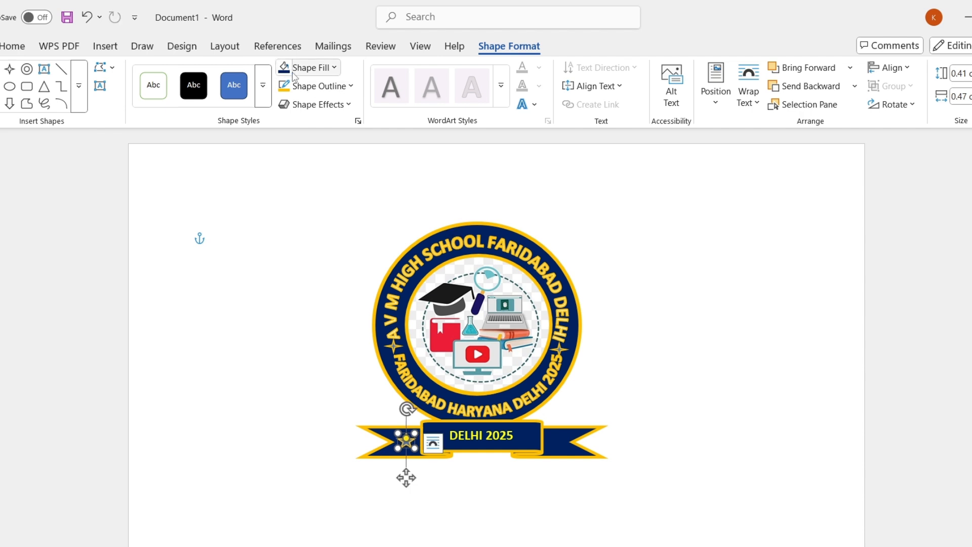
Duplicate the five-point star and place the copy on the ribbon's right tail
key("ctrl+d")
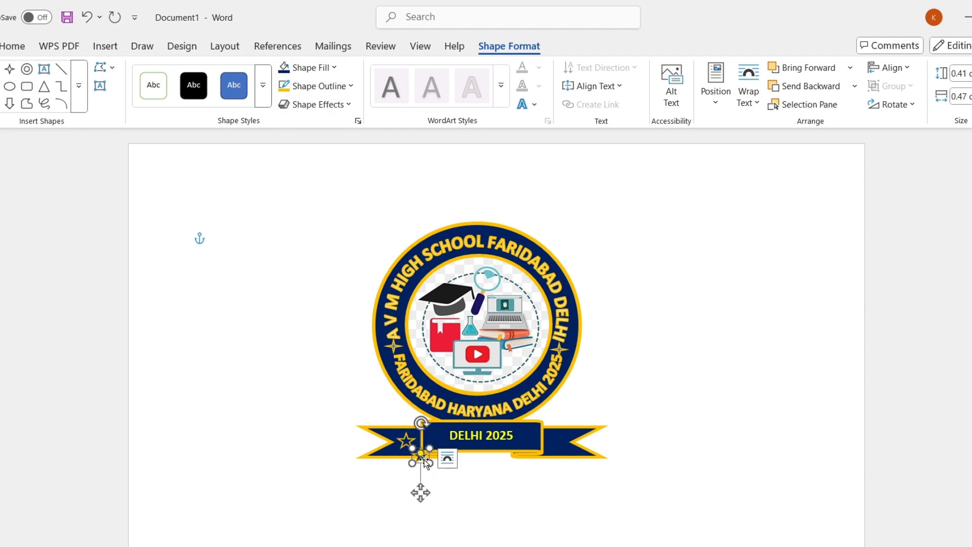
left_click_drag(424, 459, 558, 443)
left_click(651, 391)
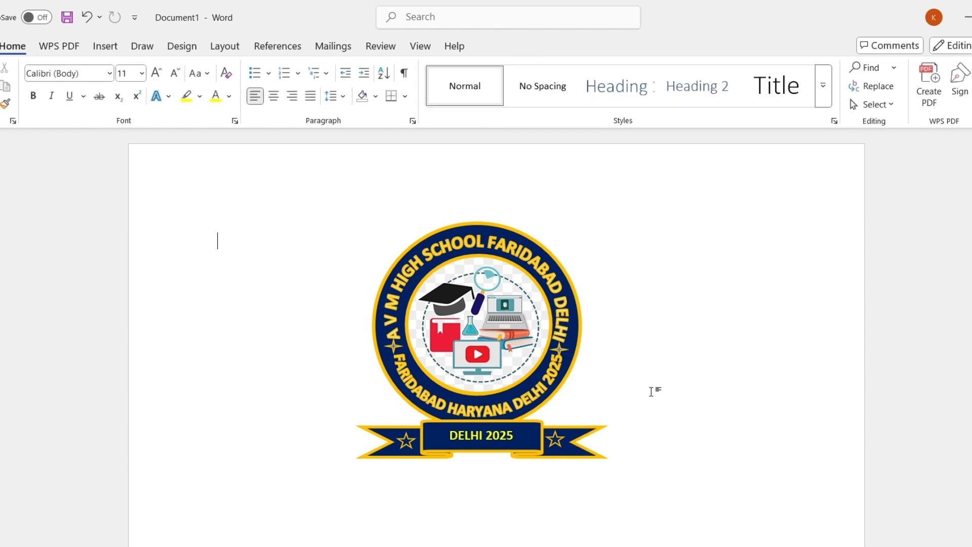
left_click(497, 228)
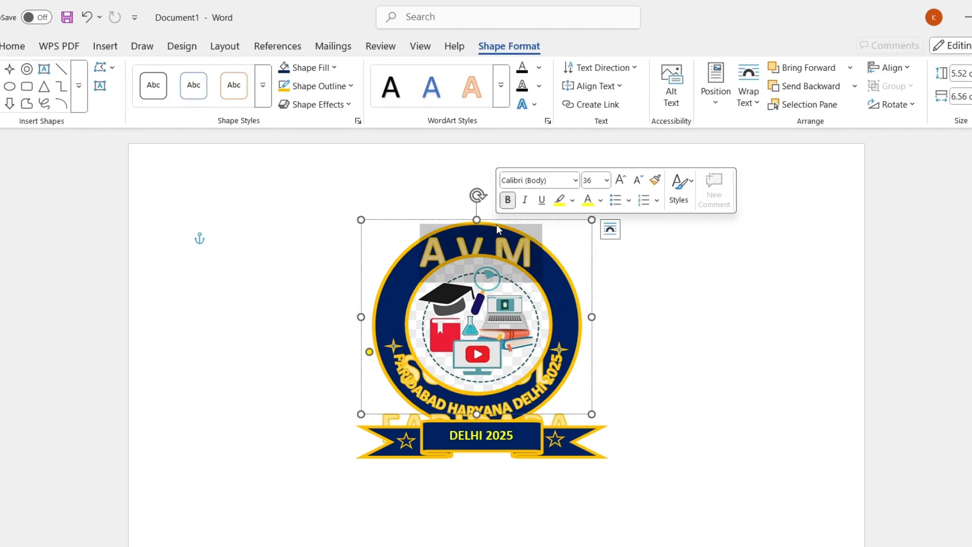
left_click(513, 373, "shift")
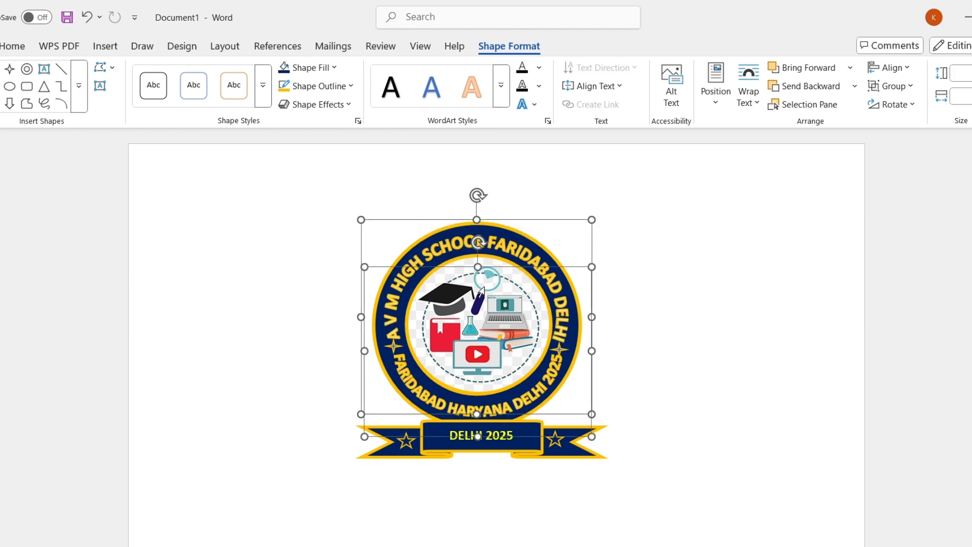
left_click(506, 420)
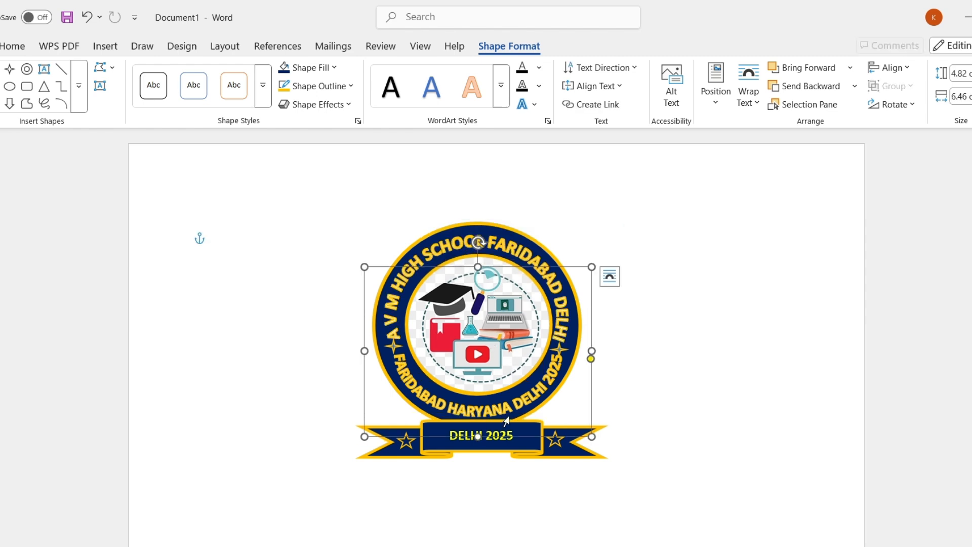
Group the ribbon banner, its two five-point stars, both curved text boxes and the ring's two four-point stars into one object
left_click(489, 455)
left_click(568, 442)
left_click(566, 441, "shift")
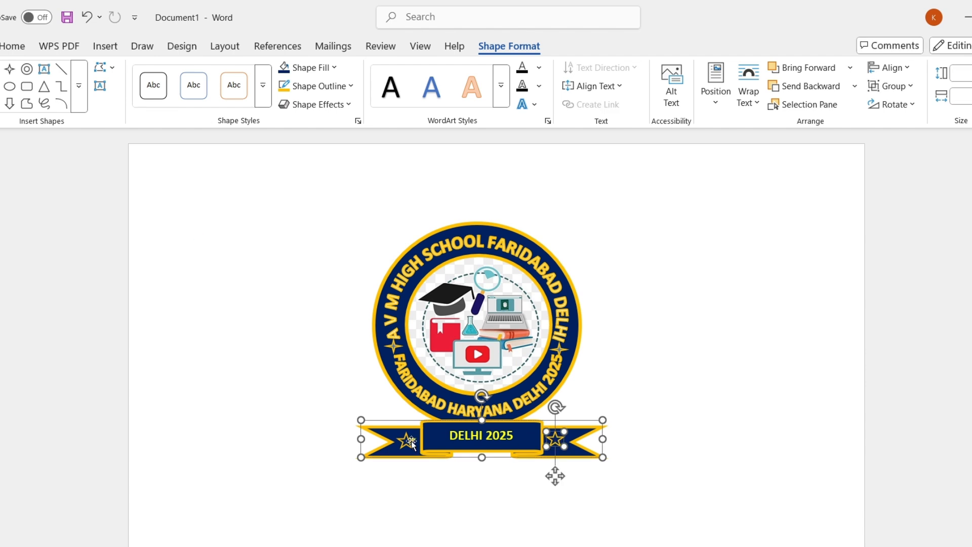
left_click(384, 381, "shift")
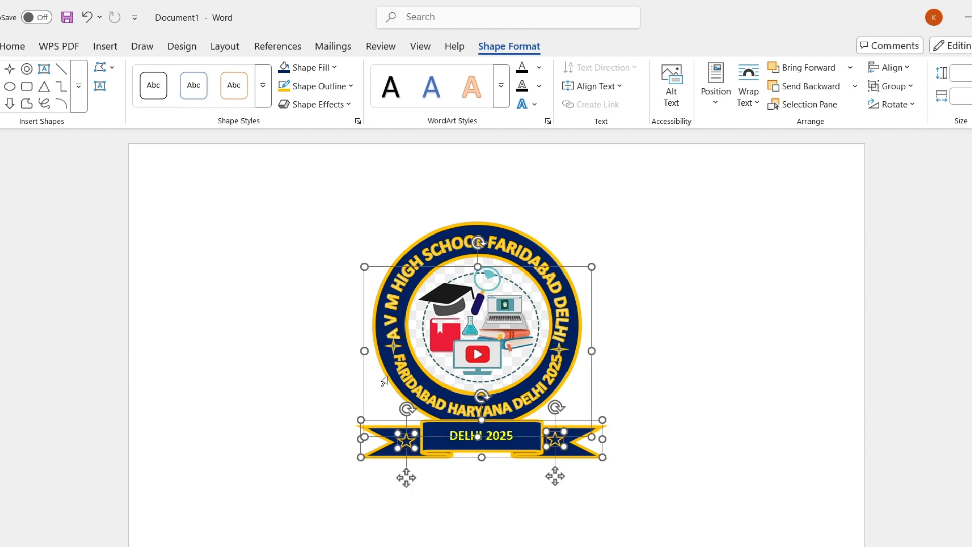
left_click(505, 242, "ctrl")
left_click(894, 86)
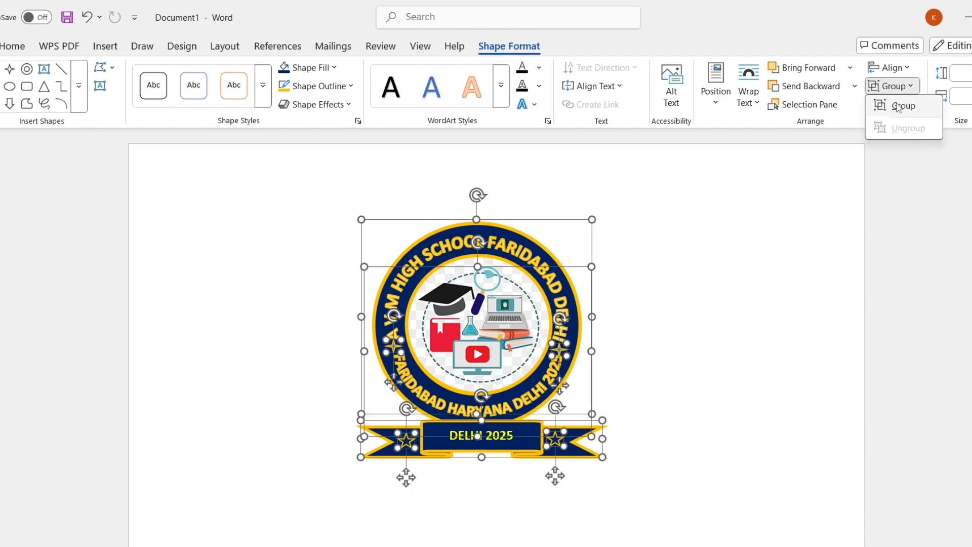
left_click(891, 105)
left_click(720, 282)
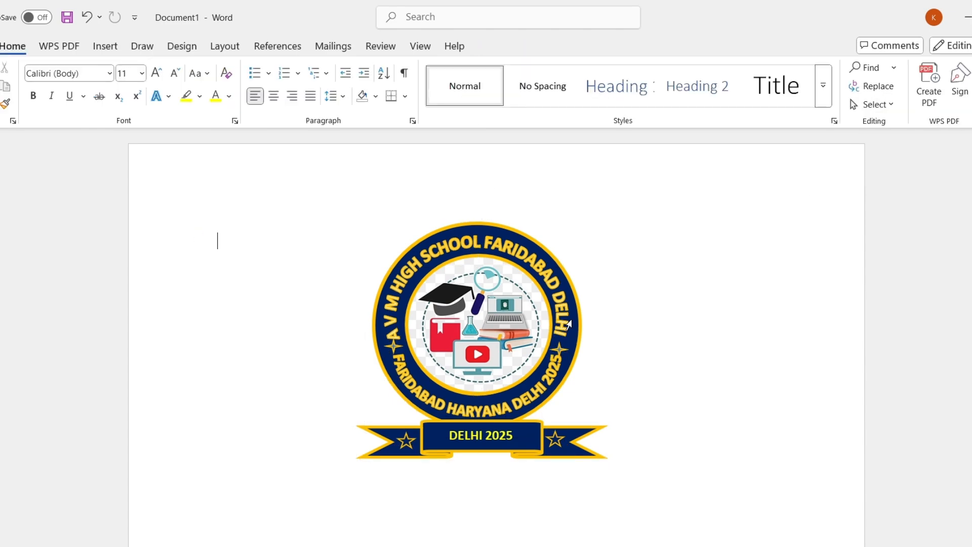